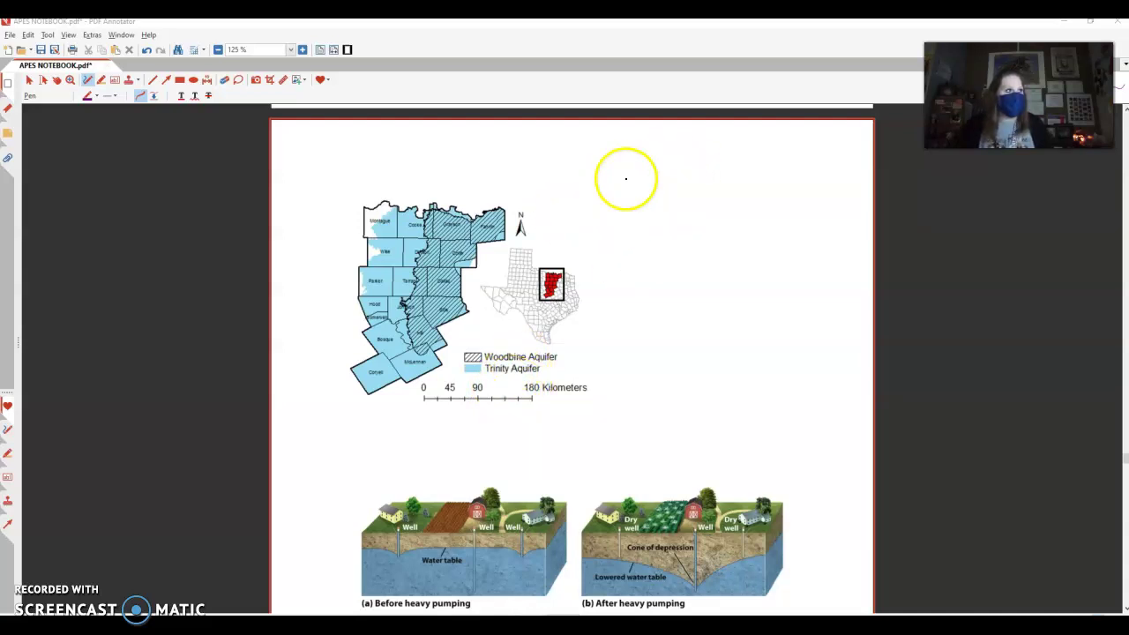
Handwrite the purple bullet '- two aquifers that overlap' to the right of the aquifer map
{"action": "left_click", "coordinate": [605, 156]}
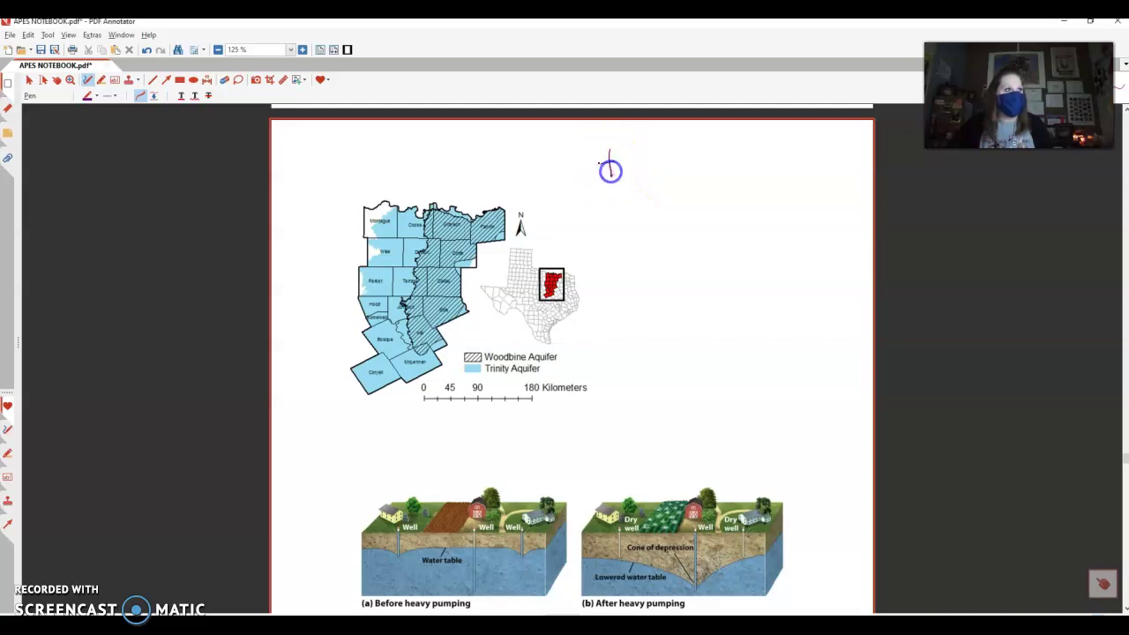
{"action": "mouse_move", "coordinate": [693, 160]}
{"action": "left_mouse_down"}
{"action": "mouse_move", "coordinate": [708, 182]}
{"action": "mouse_move", "coordinate": [785, 160]}
{"action": "mouse_move", "coordinate": [852, 172]}
{"action": "left_mouse_up"}
{"action": "left_click_drag", "start_coordinate": [836, 159], "coordinate": [873, 159]}
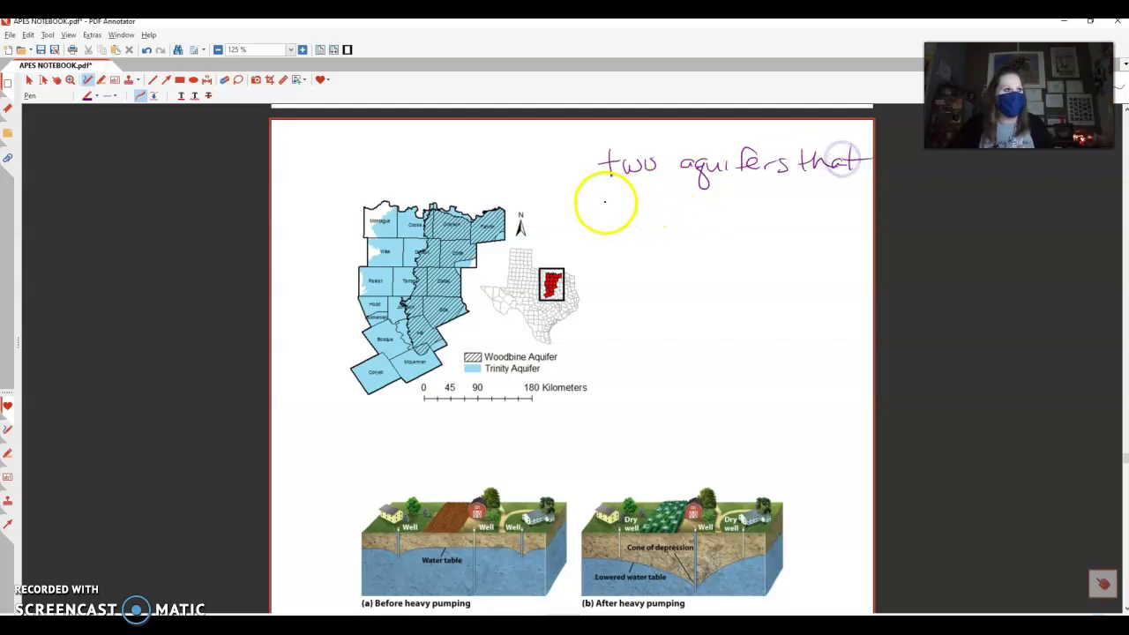
{"action": "left_click_drag", "start_coordinate": [610, 202], "coordinate": [622, 209]}
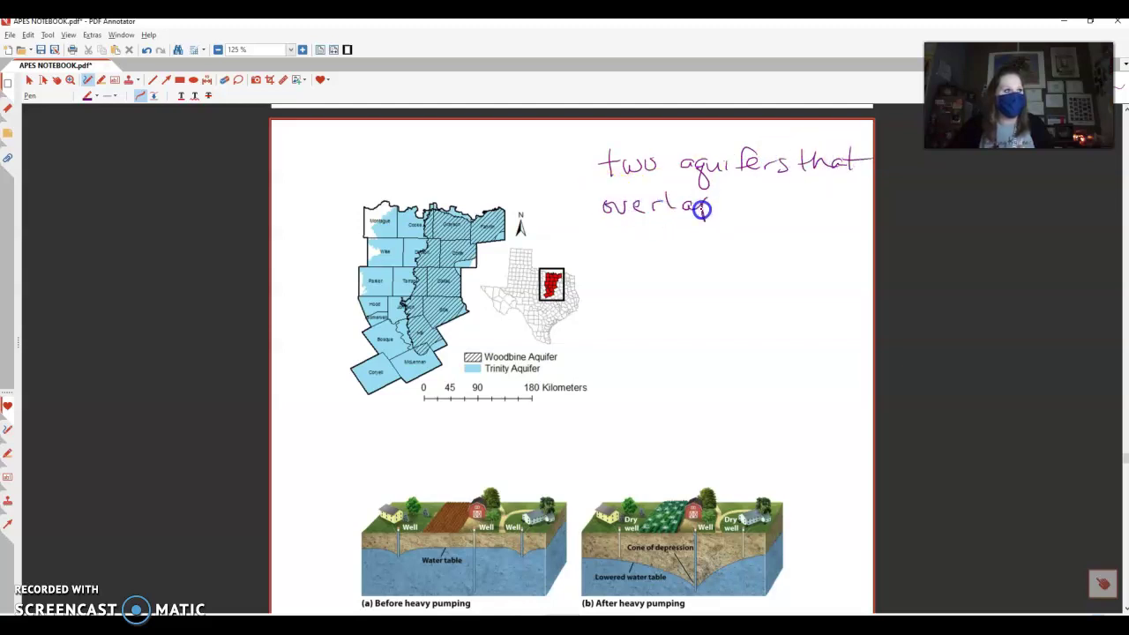
{"action": "left_click_drag", "start_coordinate": [701, 209], "coordinate": [711, 208]}
{"action": "left_click_drag", "start_coordinate": [583, 166], "coordinate": [588, 165]}
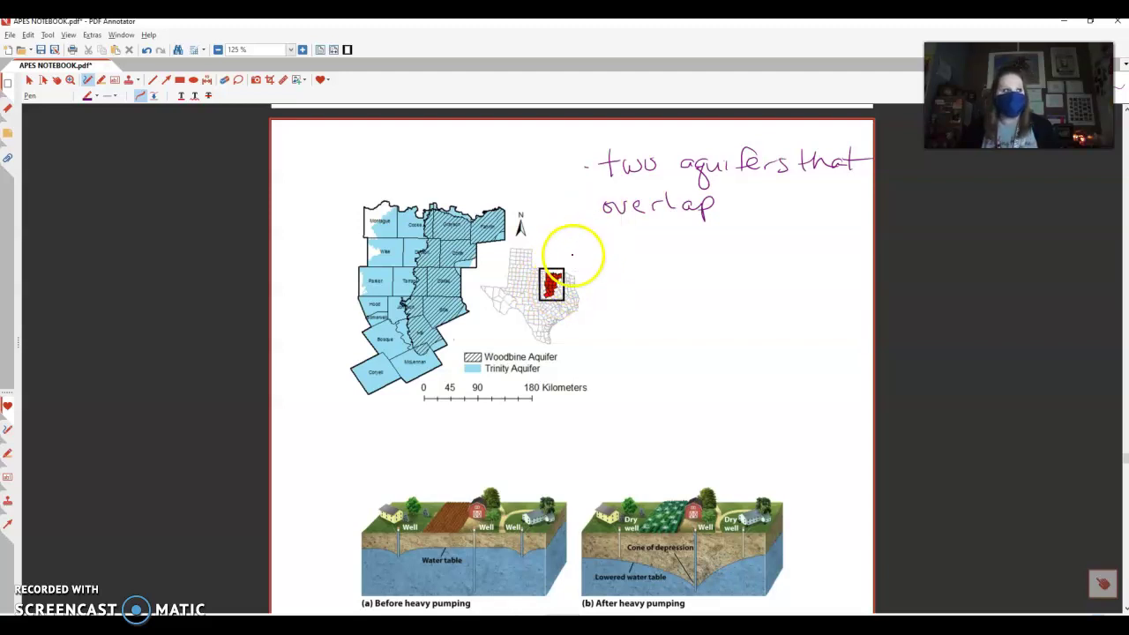
Handwrite '- studies show that water levels are decreasing, as well as water quality' below the first bullet
{"action": "left_click", "coordinate": [586, 260]}
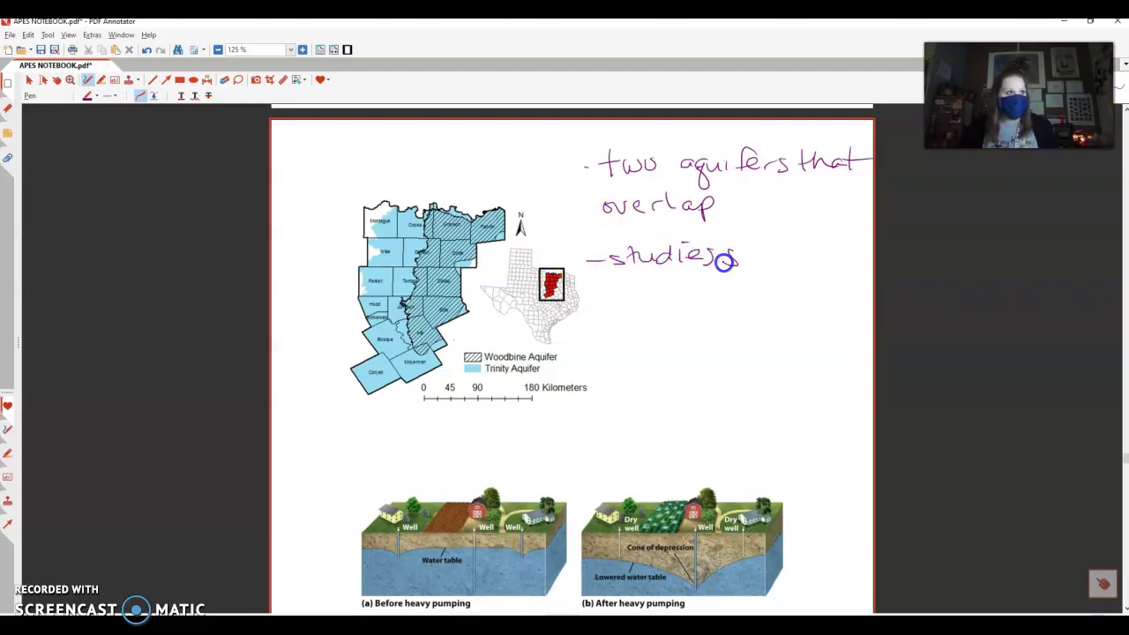
{"action": "left_click_drag", "start_coordinate": [791, 254], "coordinate": [805, 253]}
{"action": "mouse_move", "coordinate": [598, 285]}
{"action": "left_mouse_down"}
{"action": "mouse_move", "coordinate": [603, 297]}
{"action": "mouse_move", "coordinate": [716, 282]}
{"action": "left_mouse_up"}
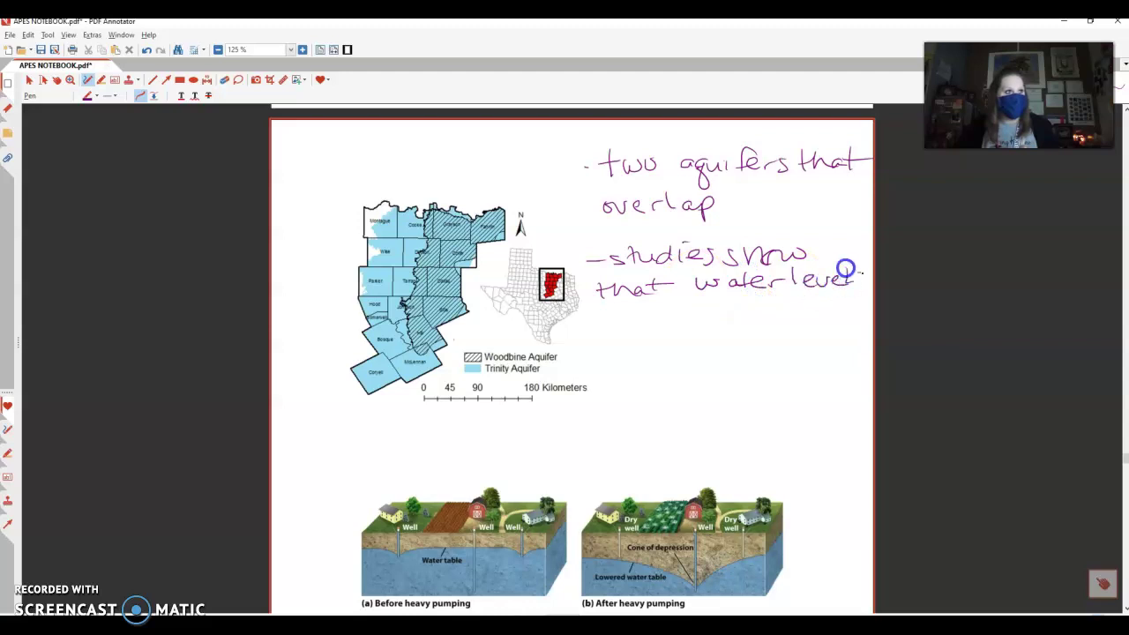
{"action": "left_click_drag", "start_coordinate": [845, 269], "coordinate": [855, 287]}
{"action": "left_click", "coordinate": [610, 324]}
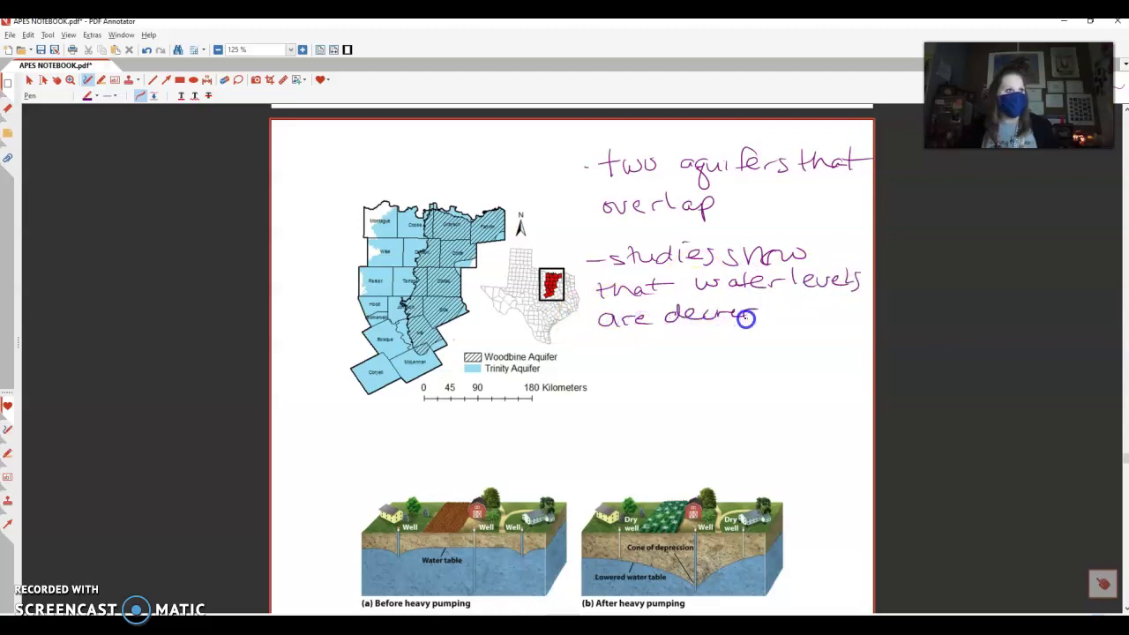
{"action": "left_click_drag", "start_coordinate": [778, 310], "coordinate": [809, 320]}
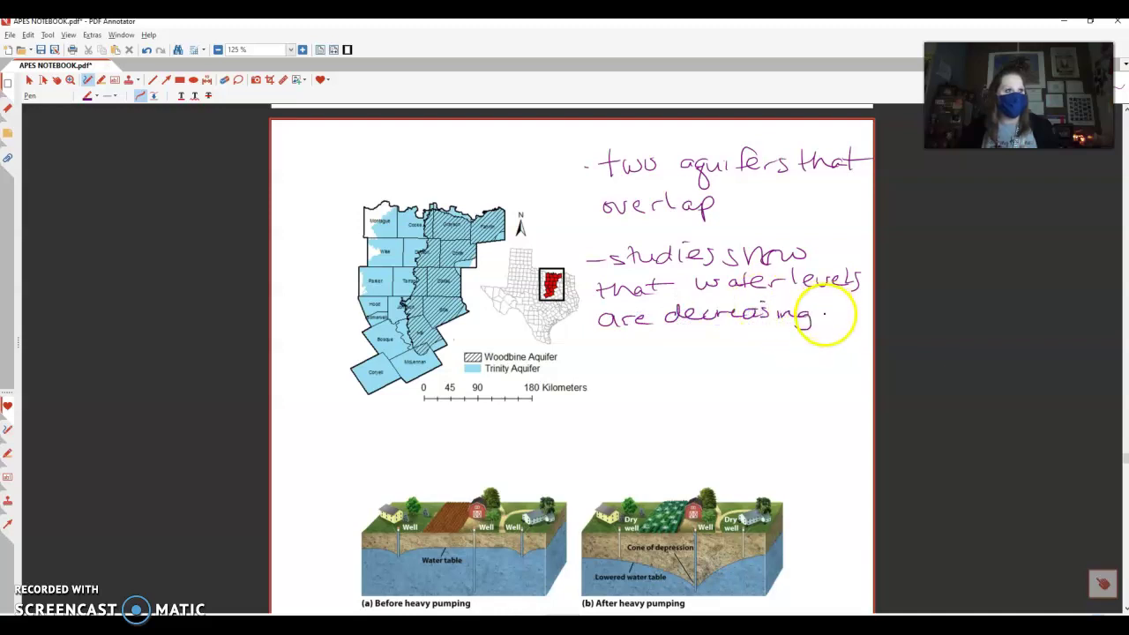
{"action": "left_click", "coordinate": [825, 321]}
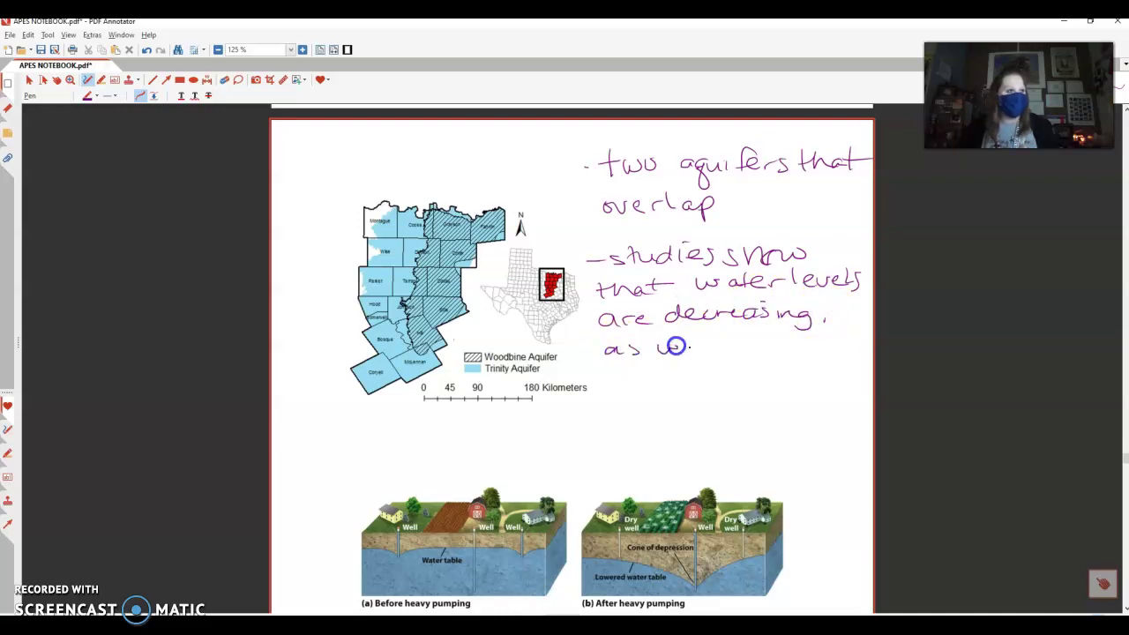
{"action": "left_click_drag", "start_coordinate": [708, 336], "coordinate": [768, 348]}
{"action": "left_click_drag", "start_coordinate": [613, 374], "coordinate": [625, 377]}
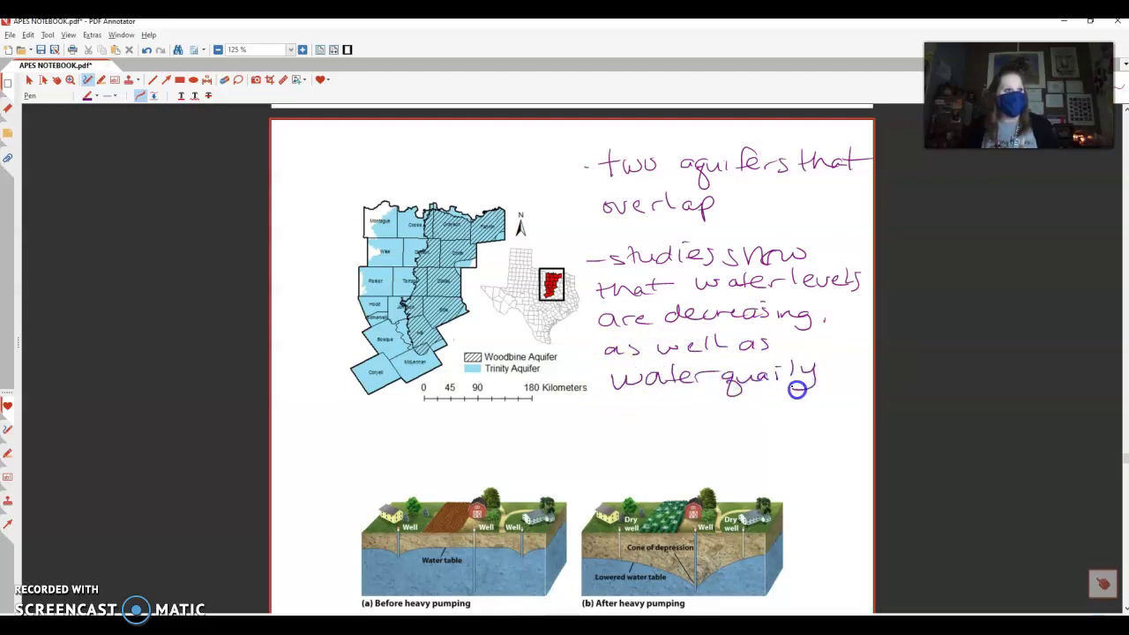
{"action": "mouse_move", "coordinate": [773, 363]}
{"action": "left_mouse_down"}
{"action": "mouse_move", "coordinate": [797, 377]}
{"action": "mouse_move", "coordinate": [768, 369]}
{"action": "left_mouse_up"}
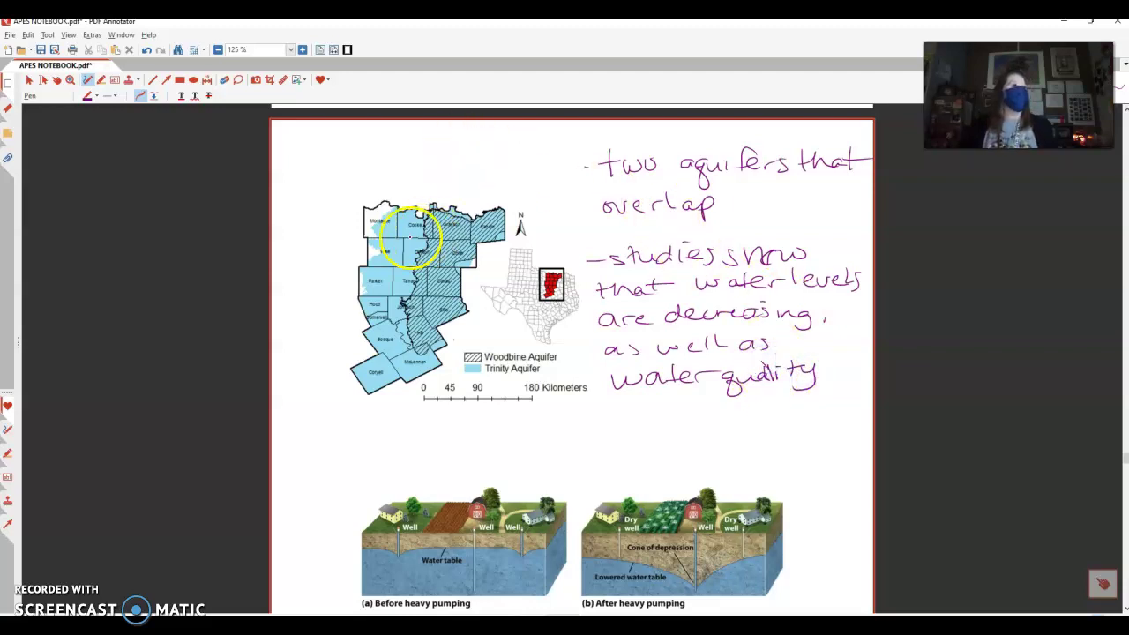
Circle the map's overlap area, write 'recharge' above it, and scroll down to the pumping diagrams
{"action": "mouse_move", "coordinate": [475, 194]}
{"action": "left_mouse_down"}
{"action": "mouse_move", "coordinate": [373, 221]}
{"action": "mouse_move", "coordinate": [419, 342]}
{"action": "mouse_move", "coordinate": [495, 274]}
{"action": "mouse_move", "coordinate": [452, 187]}
{"action": "left_mouse_up"}
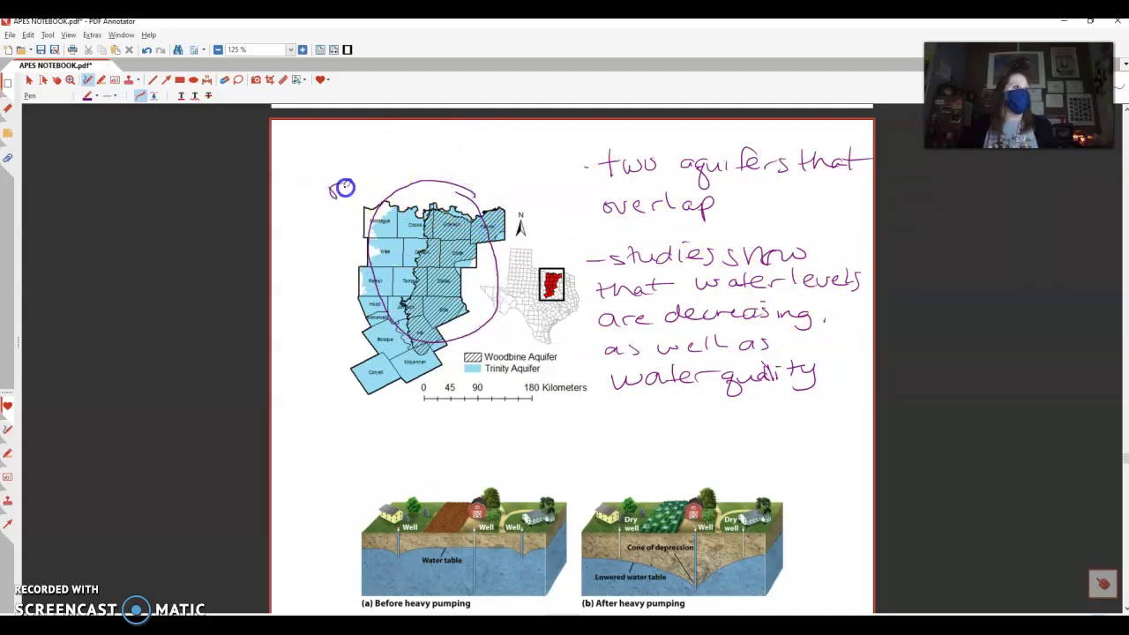
{"action": "left_click_drag", "start_coordinate": [344, 187], "coordinate": [377, 179]}
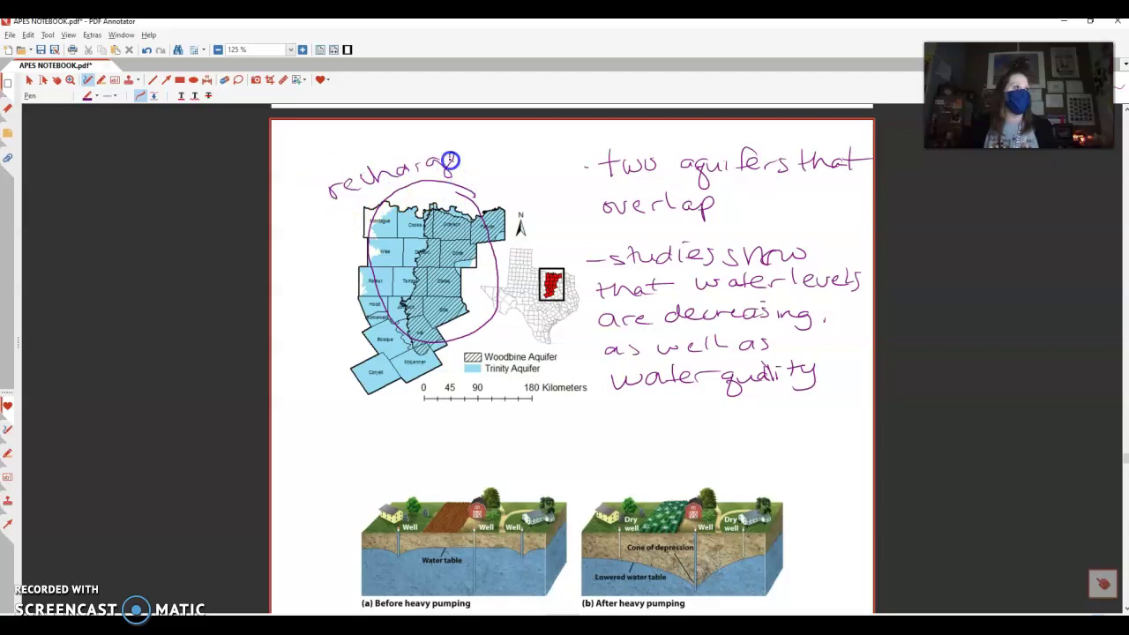
{"action": "left_click_drag", "start_coordinate": [449, 160], "coordinate": [469, 160]}
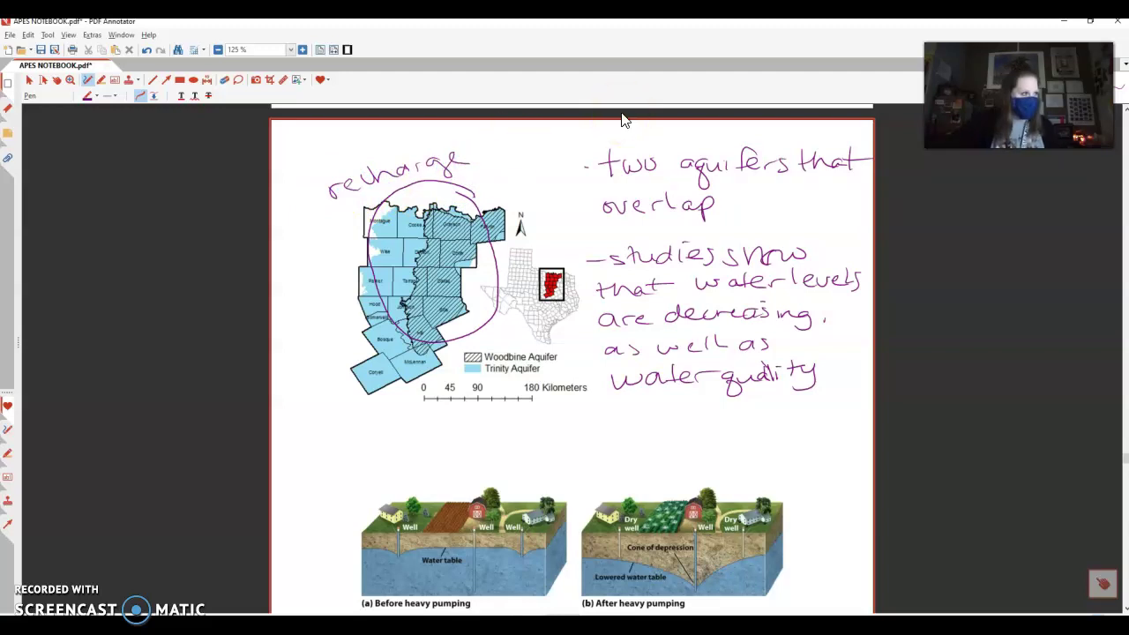
{"action": "scroll", "coordinate": [504, 327], "scroll_direction": "down", "scroll_amount": 5}
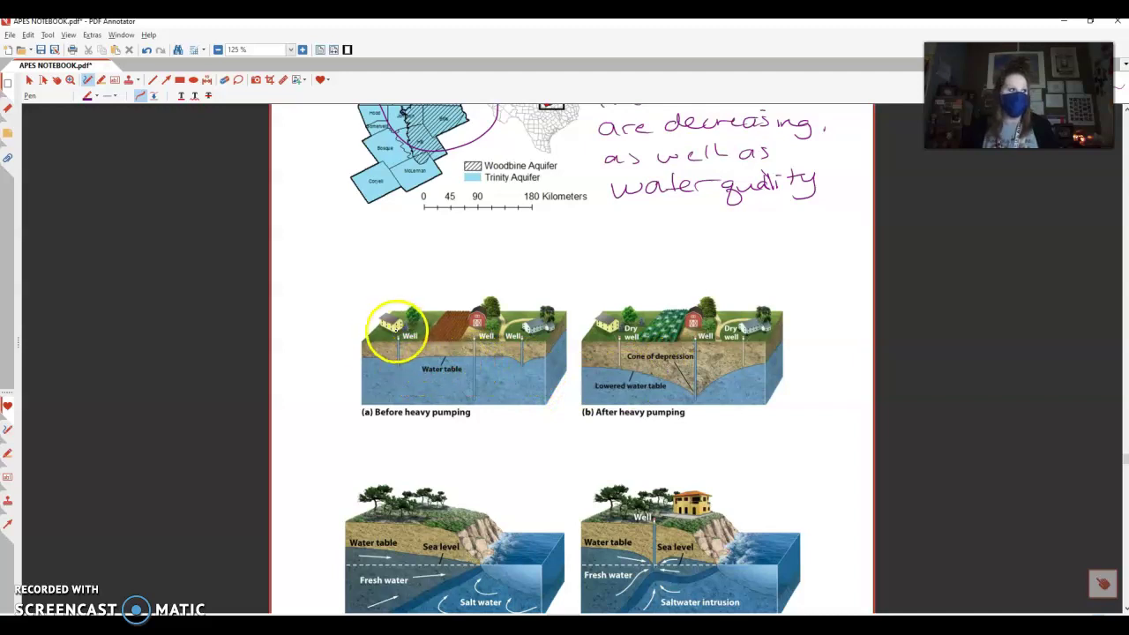
Arrow diagram (a) with 'needs to be constant recharge' and circle 'Cone of depression' in (b)
{"action": "mouse_move", "coordinate": [332, 354]}
{"action": "left_mouse_down"}
{"action": "mouse_move", "coordinate": [369, 356]}
{"action": "mouse_move", "coordinate": [358, 361]}
{"action": "left_mouse_up"}
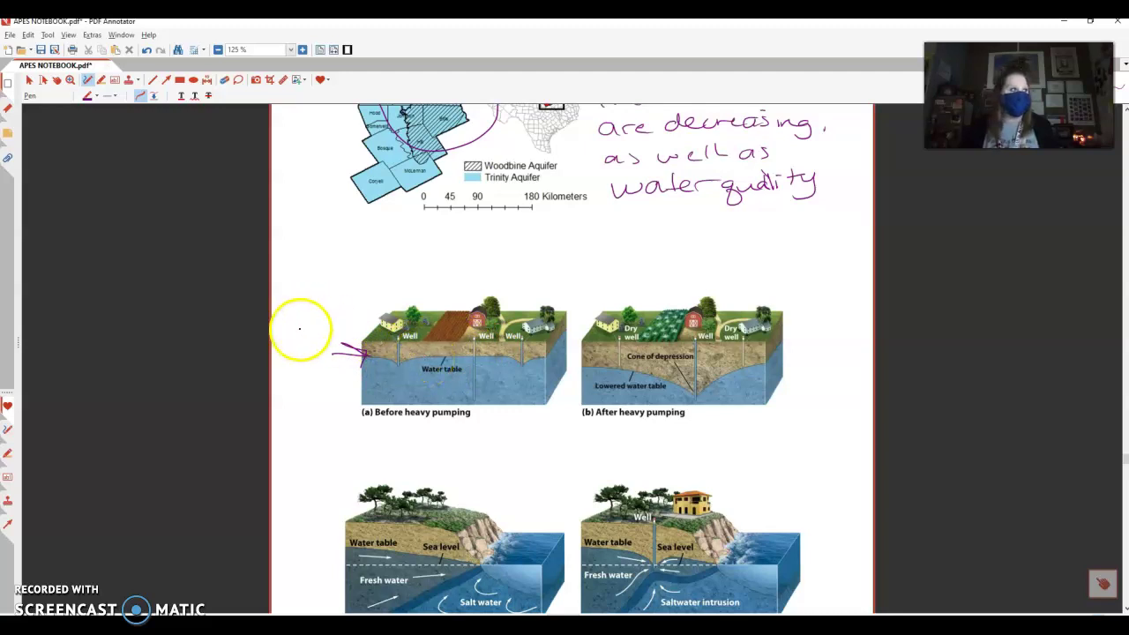
{"action": "left_click_drag", "start_coordinate": [291, 326], "coordinate": [311, 316]}
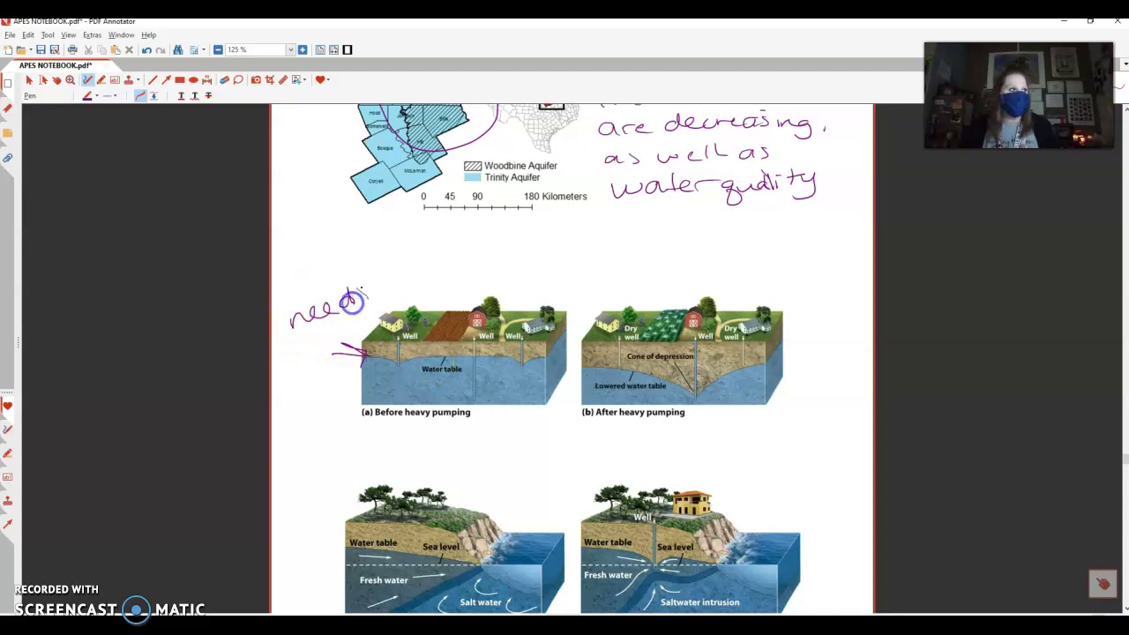
{"action": "mouse_move", "coordinate": [458, 271]}
{"action": "left_mouse_down"}
{"action": "mouse_move", "coordinate": [567, 260]}
{"action": "mouse_move", "coordinate": [523, 293]}
{"action": "mouse_move", "coordinate": [554, 294]}
{"action": "mouse_move", "coordinate": [571, 280]}
{"action": "left_mouse_up"}
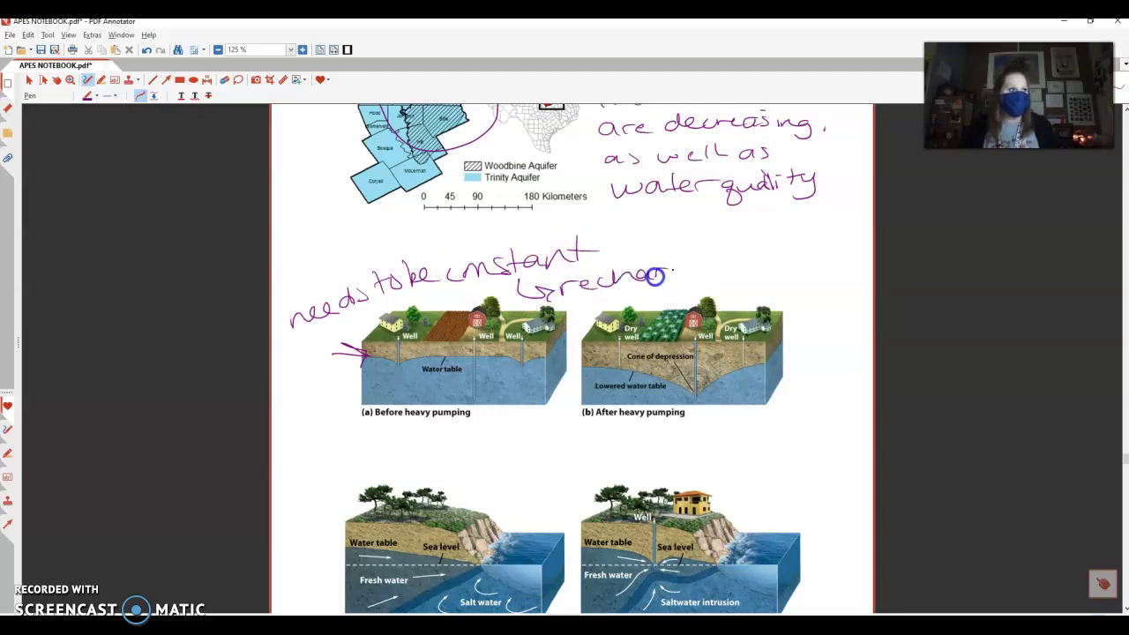
{"action": "left_click_drag", "start_coordinate": [697, 264], "coordinate": [707, 263]}
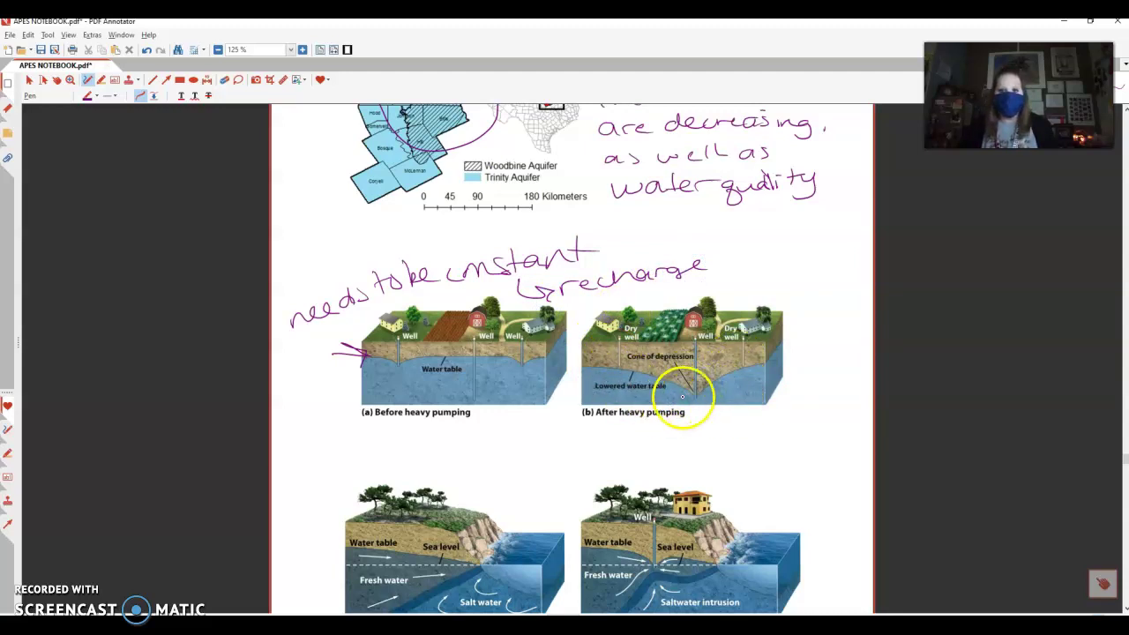
{"action": "left_click", "coordinate": [653, 346]}
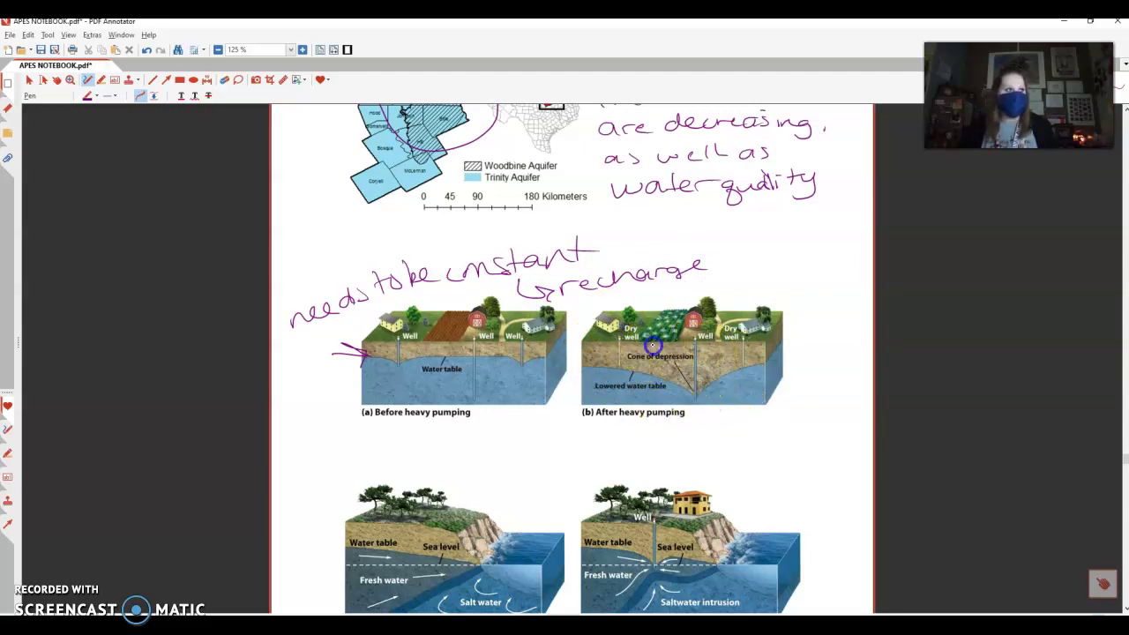
{"action": "left_click_drag", "start_coordinate": [605, 363], "coordinate": [715, 366]}
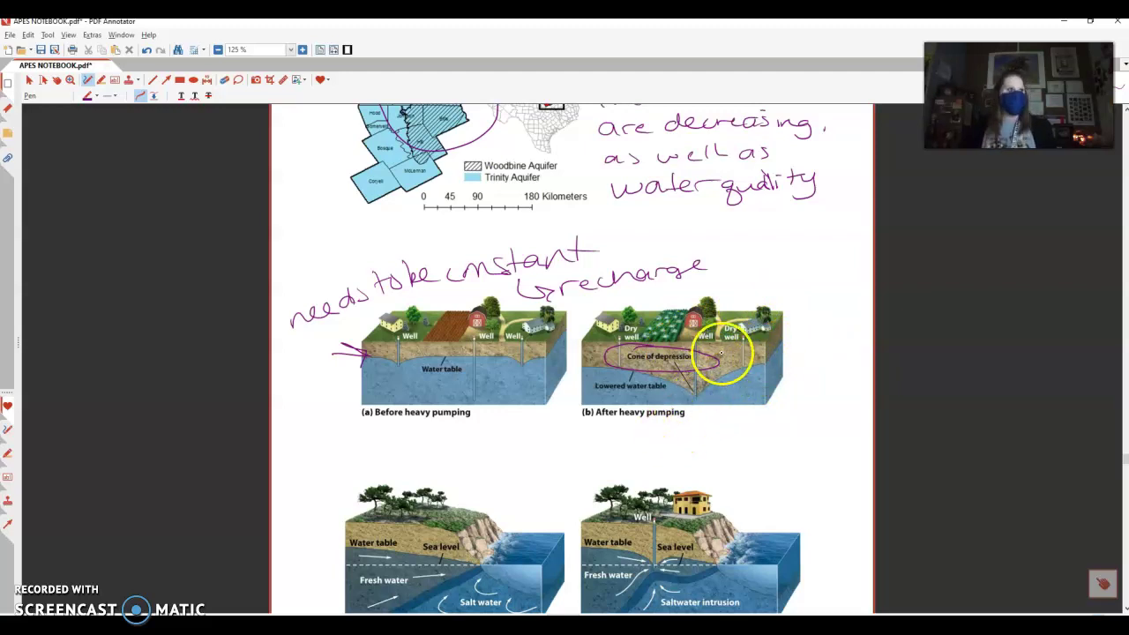
Draw a hooked arrow from the circled cone to a handwritten 'no longer any ground water'
{"action": "left_click", "coordinate": [694, 391]}
{"action": "left_click_drag", "start_coordinate": [695, 418], "coordinate": [715, 427]}
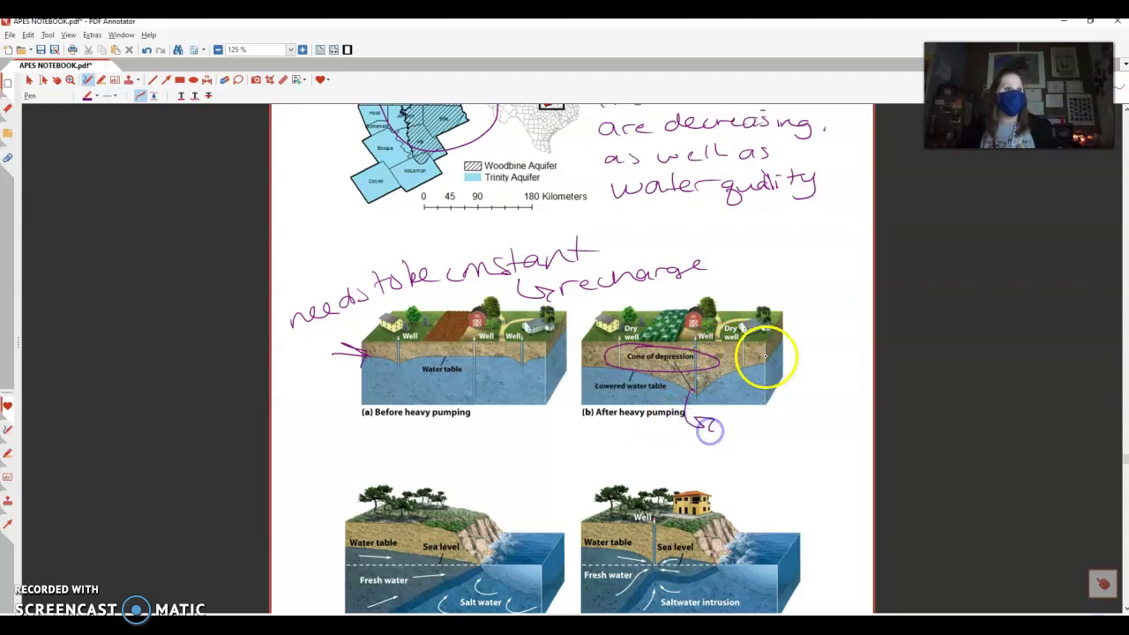
{"action": "left_click", "coordinate": [732, 424]}
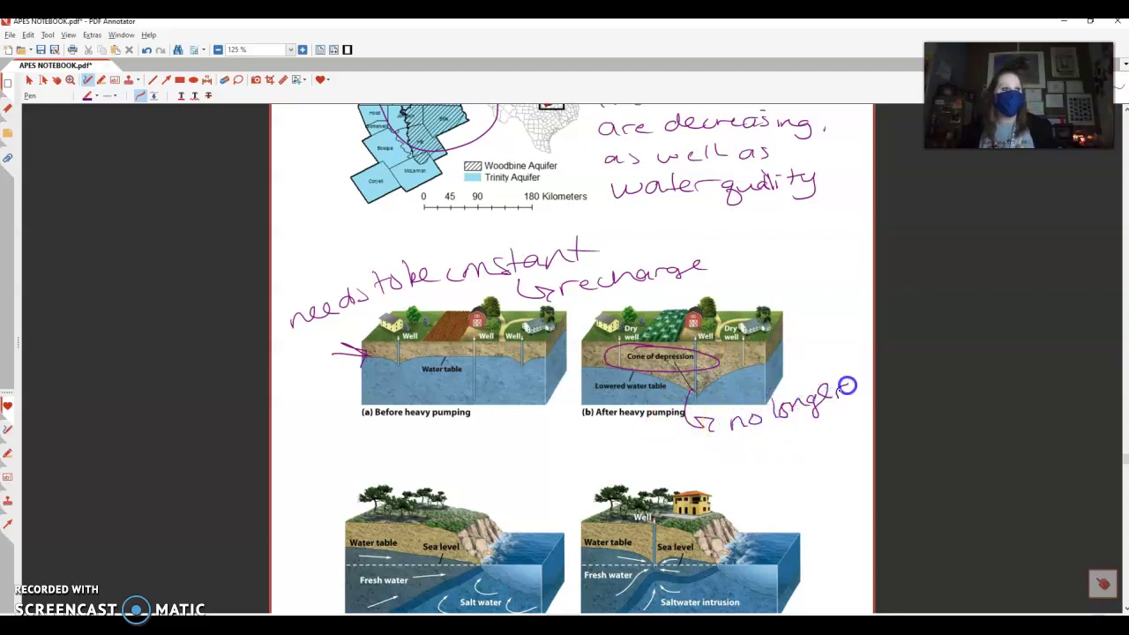
{"action": "left_click_drag", "start_coordinate": [847, 385], "coordinate": [849, 385]}
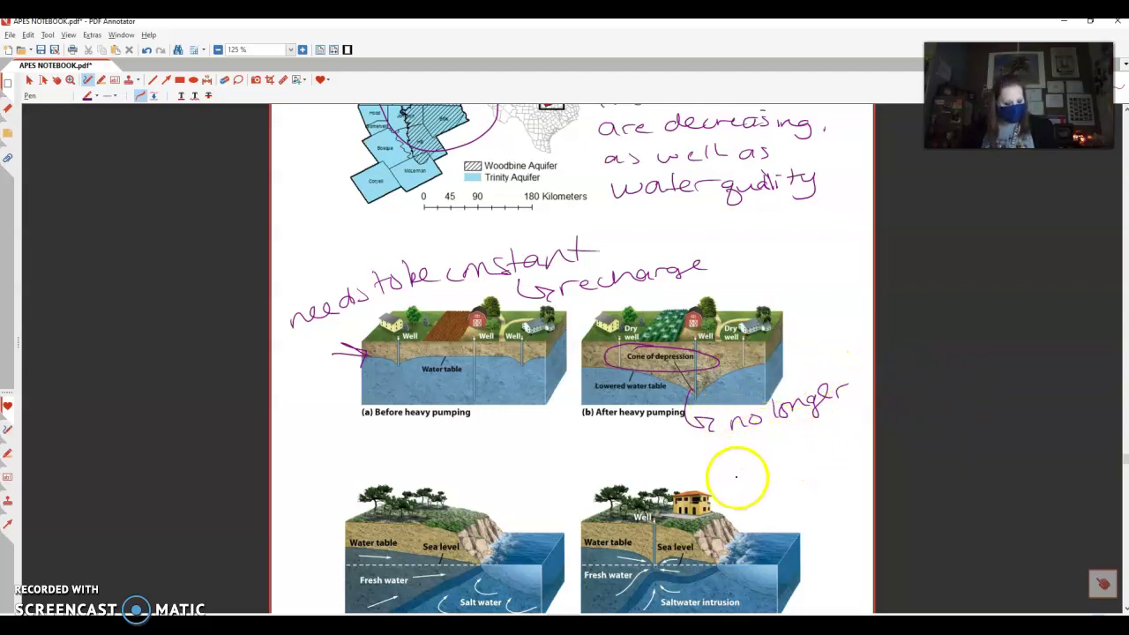
{"action": "left_click_drag", "start_coordinate": [710, 458], "coordinate": [784, 457]}
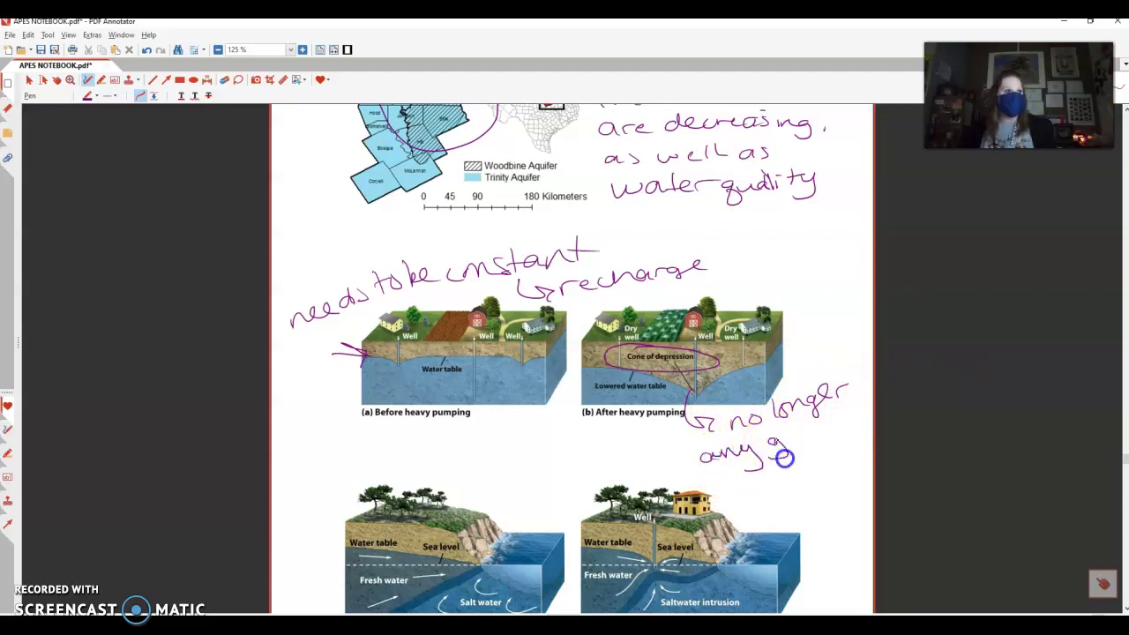
{"action": "left_click_drag", "start_coordinate": [835, 431], "coordinate": [853, 428]}
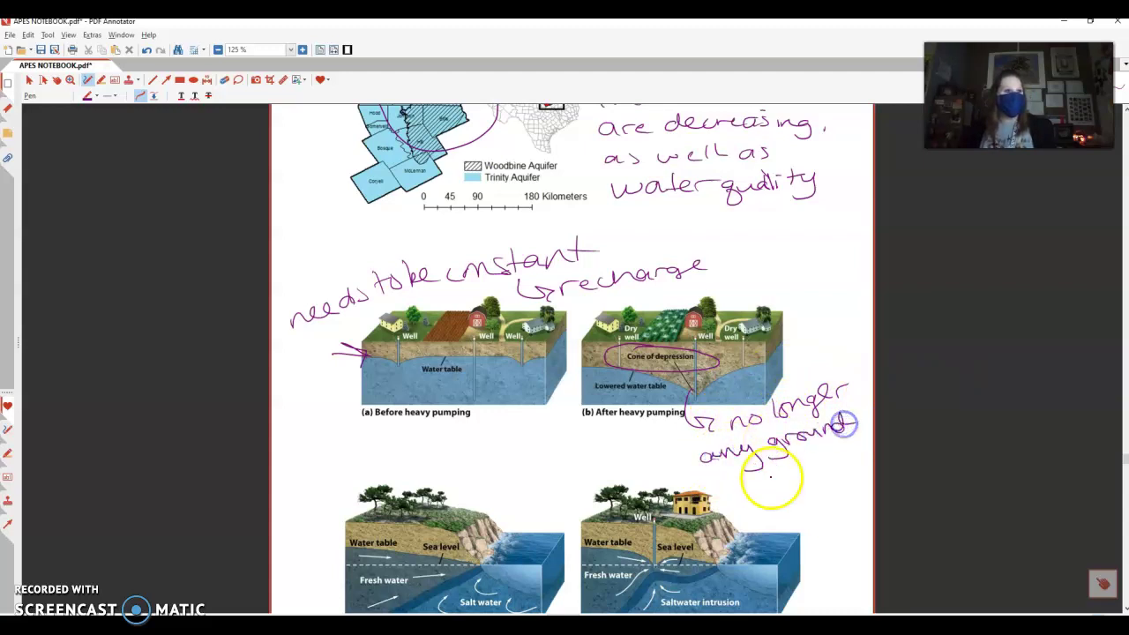
{"action": "left_click_drag", "start_coordinate": [778, 468], "coordinate": [857, 449]}
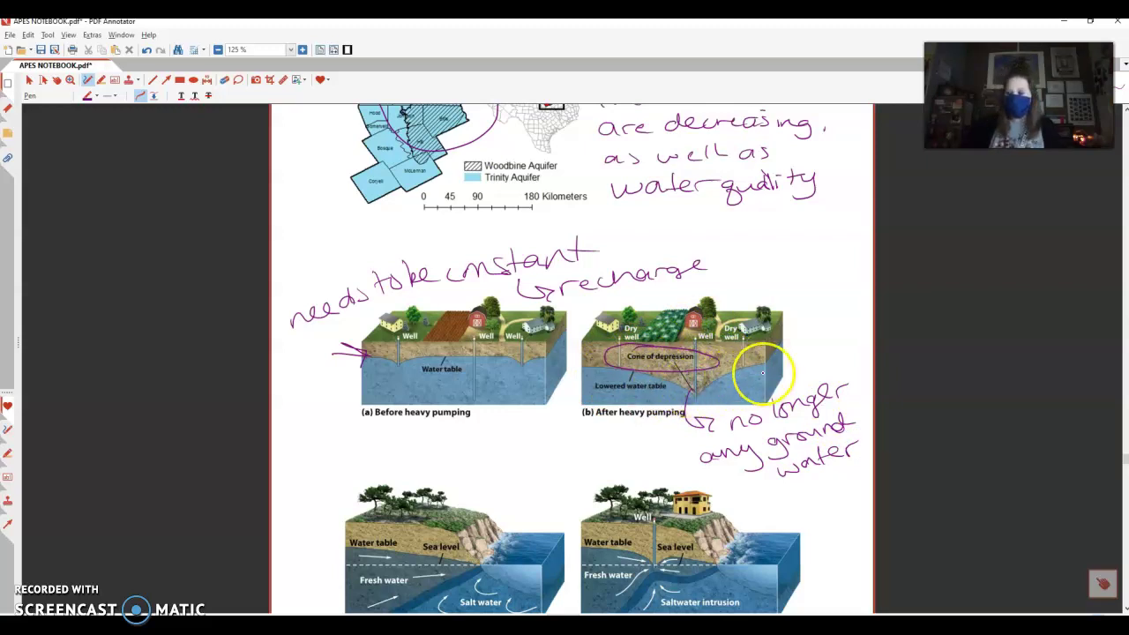
Scroll down to the coastal diagrams and write 'near coastal areas' above diagram (a)
{"action": "scroll", "coordinate": [668, 416], "scroll_direction": "down", "scroll_amount": 4}
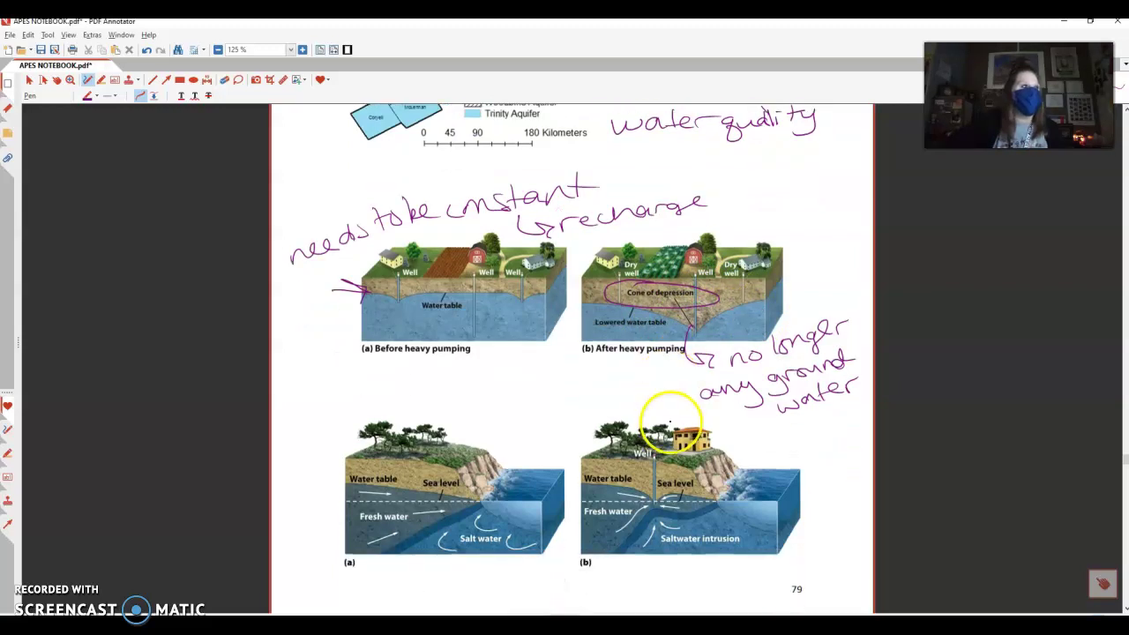
{"action": "scroll", "coordinate": [670, 422], "scroll_direction": "down", "scroll_amount": 1}
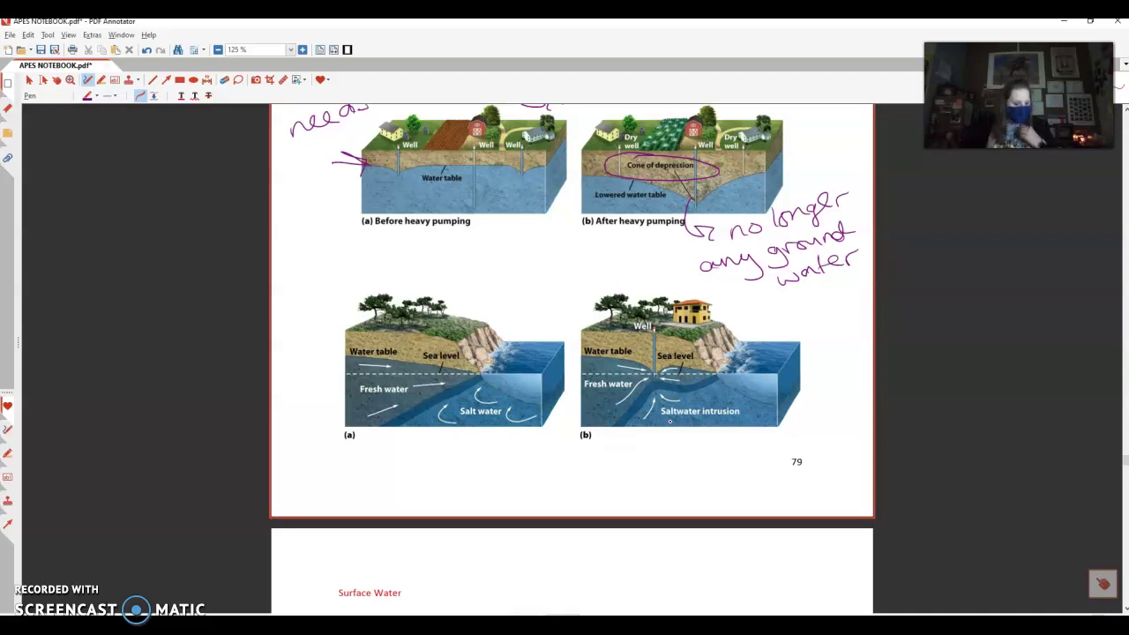
{"action": "mouse_move", "coordinate": [377, 266]}
{"action": "left_mouse_down"}
{"action": "mouse_move", "coordinate": [382, 277]}
{"action": "mouse_move", "coordinate": [453, 261]}
{"action": "mouse_move", "coordinate": [456, 282]}
{"action": "mouse_move", "coordinate": [485, 289]}
{"action": "mouse_move", "coordinate": [542, 281]}
{"action": "mouse_move", "coordinate": [538, 305]}
{"action": "left_mouse_up"}
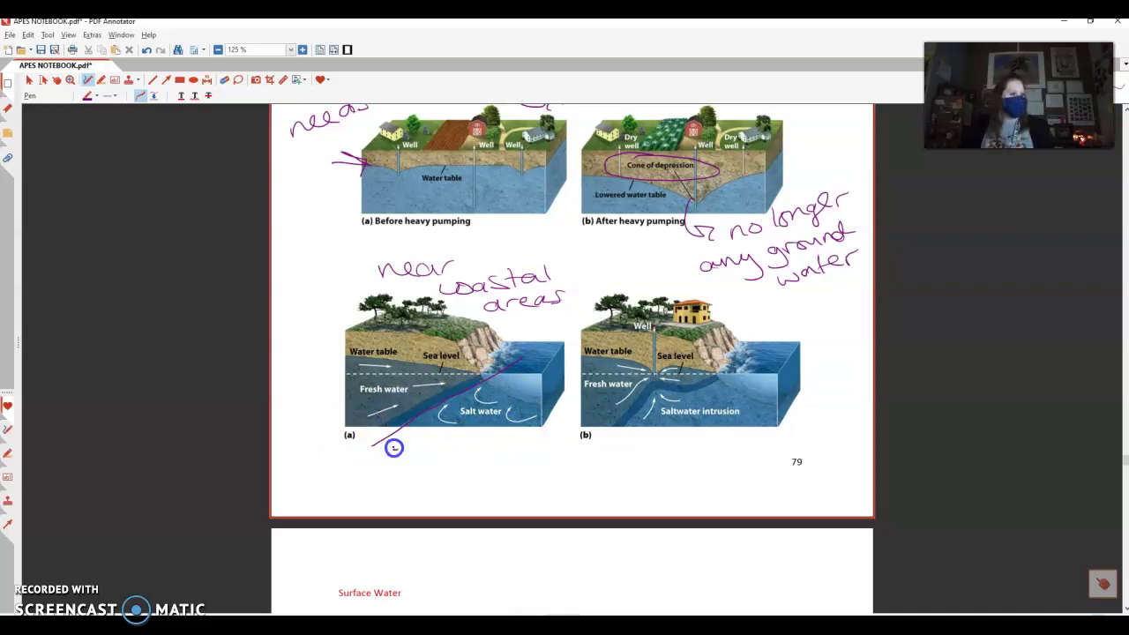
Write 'normal recharge occurs' under diagram (a) and mark sea level in diagram (b)
{"action": "mouse_move", "coordinate": [419, 448]}
{"action": "left_mouse_down"}
{"action": "mouse_move", "coordinate": [495, 441]}
{"action": "mouse_move", "coordinate": [516, 455]}
{"action": "mouse_move", "coordinate": [572, 443]}
{"action": "left_mouse_up"}
{"action": "left_click_drag", "start_coordinate": [459, 493], "coordinate": [541, 481]}
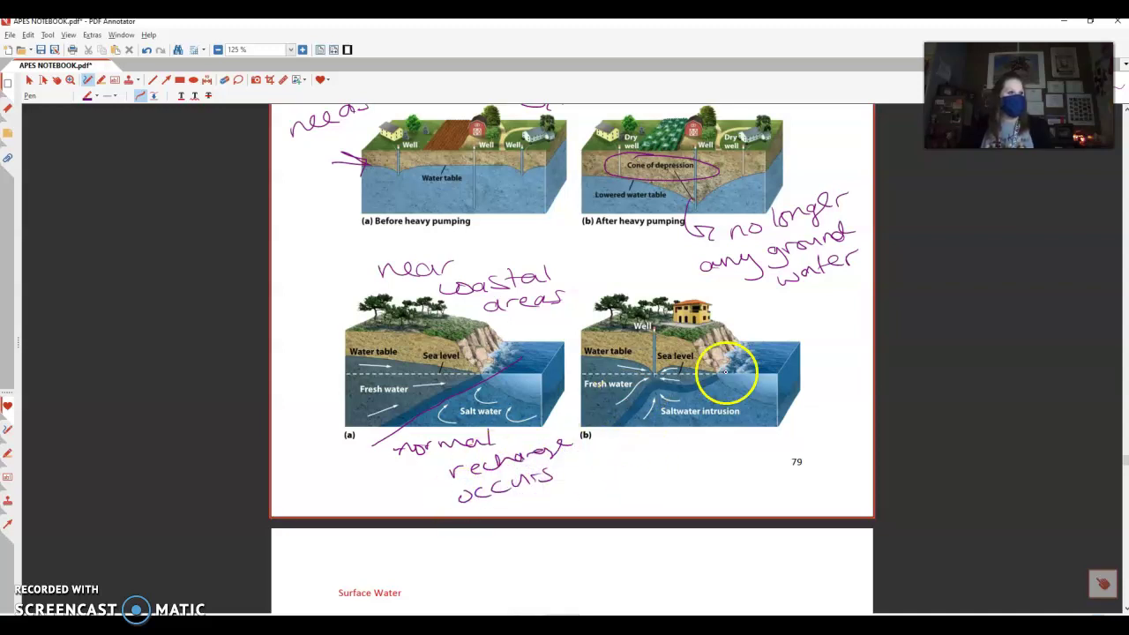
{"action": "left_click_drag", "start_coordinate": [719, 371], "coordinate": [663, 361]}
Circle the saltwater intrusion zone in (b) and write 'normal recharge is slows' below it
{"action": "mouse_move", "coordinate": [606, 409]}
{"action": "left_mouse_down"}
{"action": "mouse_move", "coordinate": [730, 414]}
{"action": "mouse_move", "coordinate": [684, 359]}
{"action": "mouse_move", "coordinate": [617, 392]}
{"action": "left_mouse_up"}
{"action": "left_click", "coordinate": [695, 410]}
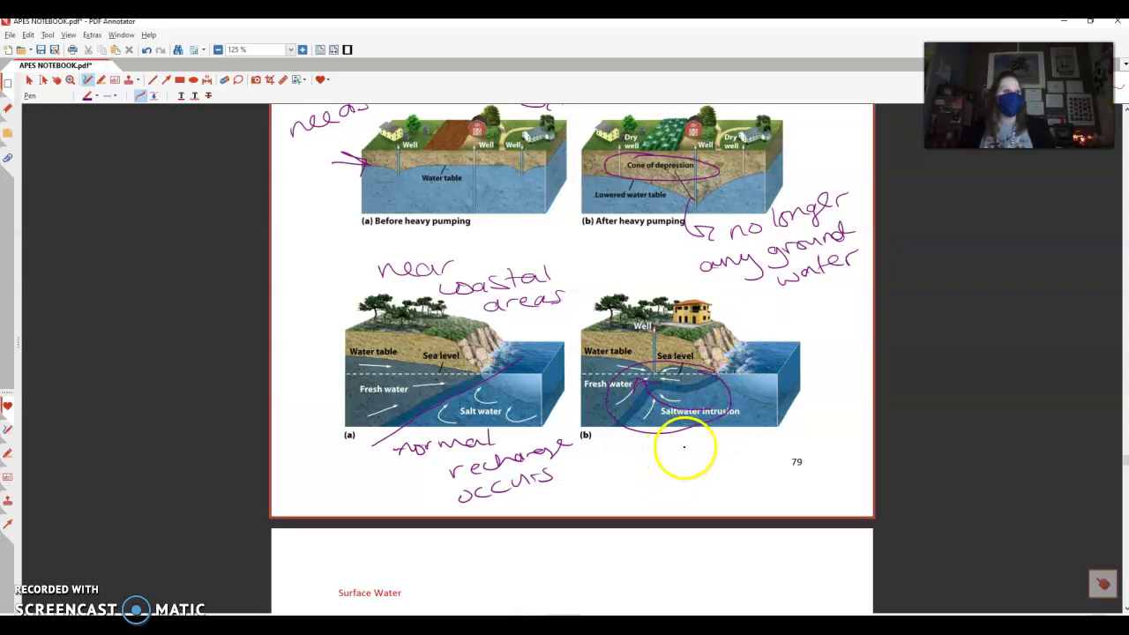
{"action": "left_click", "coordinate": [683, 445]}
{"action": "left_click_drag", "start_coordinate": [696, 444], "coordinate": [803, 407]}
{"action": "mouse_move", "coordinate": [667, 473]}
{"action": "left_mouse_down"}
{"action": "mouse_move", "coordinate": [675, 461]}
{"action": "mouse_move", "coordinate": [832, 437]}
{"action": "left_mouse_up"}
{"action": "left_click_drag", "start_coordinate": [728, 467], "coordinate": [809, 460]}
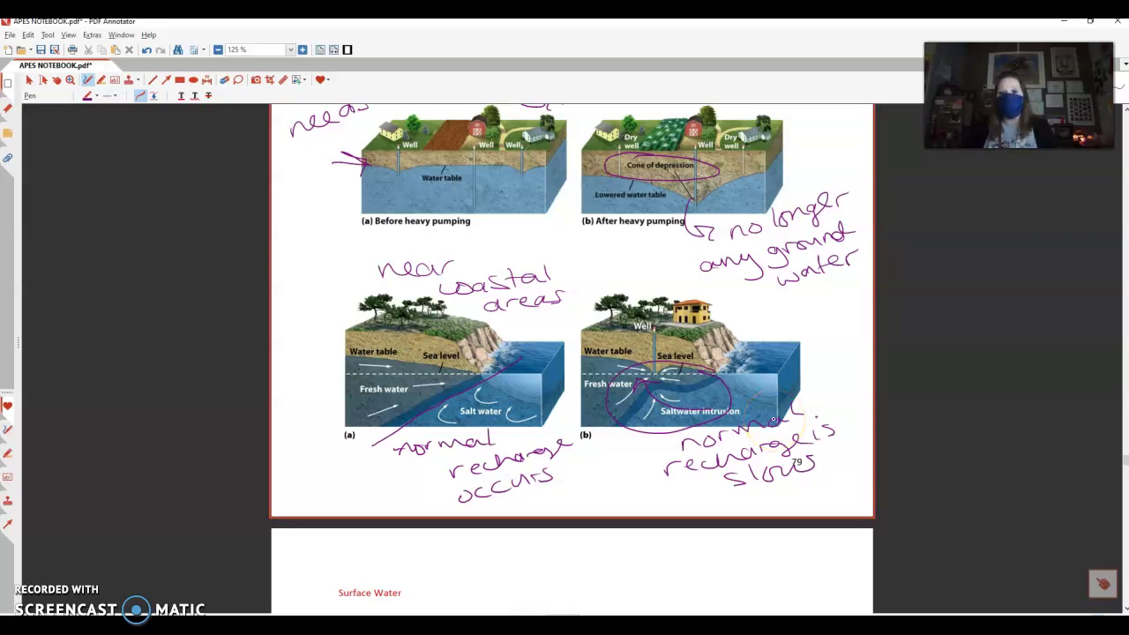
Scroll to the Surface Water page, arrow '1% of freshwater is surface water', and begin 'lake'
{"action": "scroll", "coordinate": [773, 419], "scroll_direction": "down", "scroll_amount": 5}
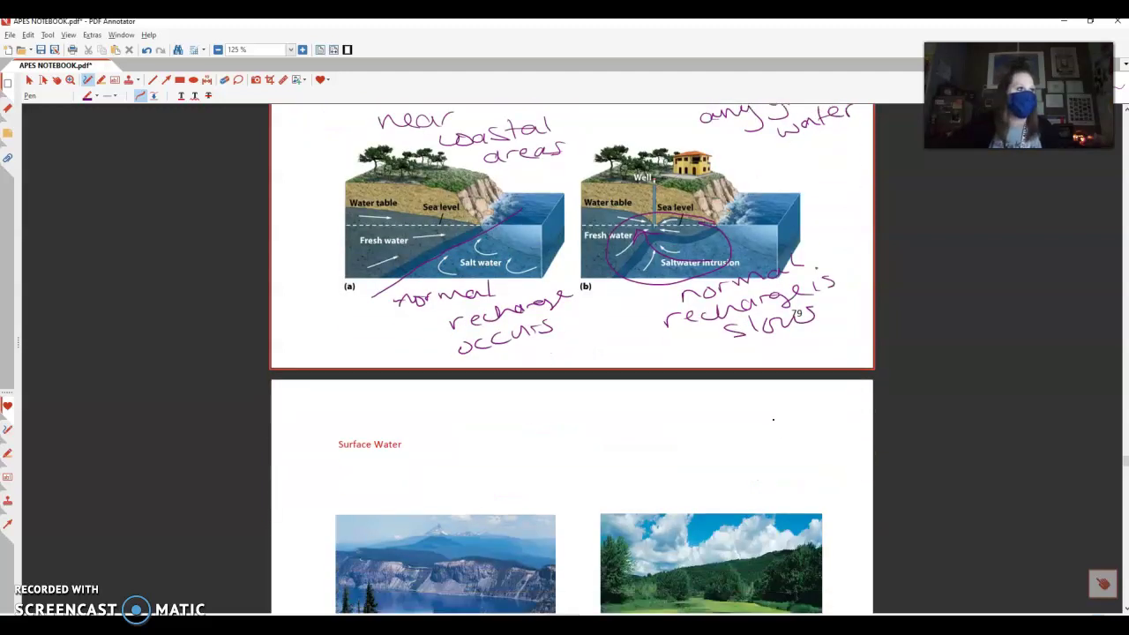
{"action": "scroll", "coordinate": [803, 430], "scroll_direction": "down", "scroll_amount": 1}
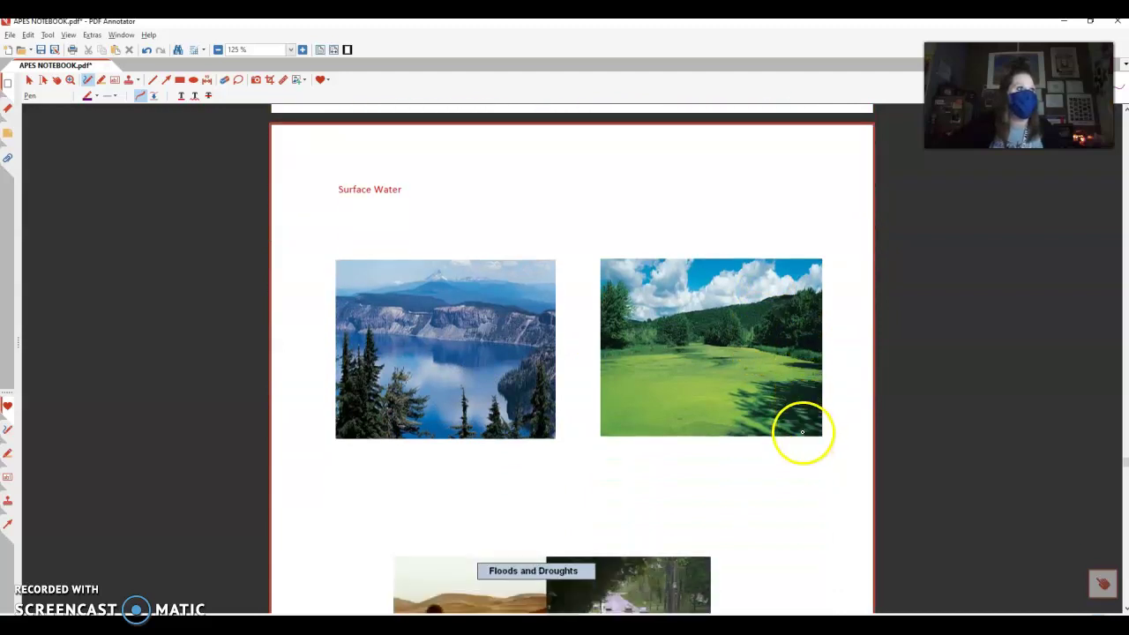
{"action": "scroll", "coordinate": [802, 431], "scroll_direction": "down", "scroll_amount": 1}
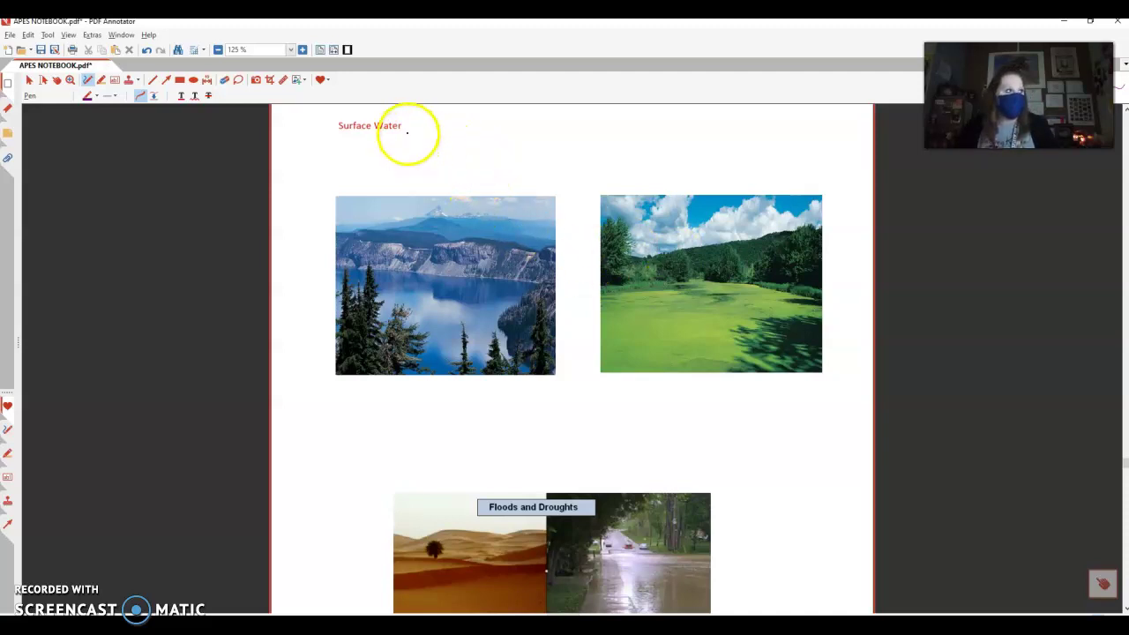
{"action": "mouse_move", "coordinate": [411, 138]}
{"action": "left_mouse_down"}
{"action": "mouse_move", "coordinate": [472, 123]}
{"action": "mouse_move", "coordinate": [467, 138]}
{"action": "mouse_move", "coordinate": [509, 112]}
{"action": "mouse_move", "coordinate": [532, 131]}
{"action": "mouse_move", "coordinate": [550, 120]}
{"action": "mouse_move", "coordinate": [655, 131]}
{"action": "mouse_move", "coordinate": [708, 118]}
{"action": "mouse_move", "coordinate": [809, 120]}
{"action": "left_mouse_up"}
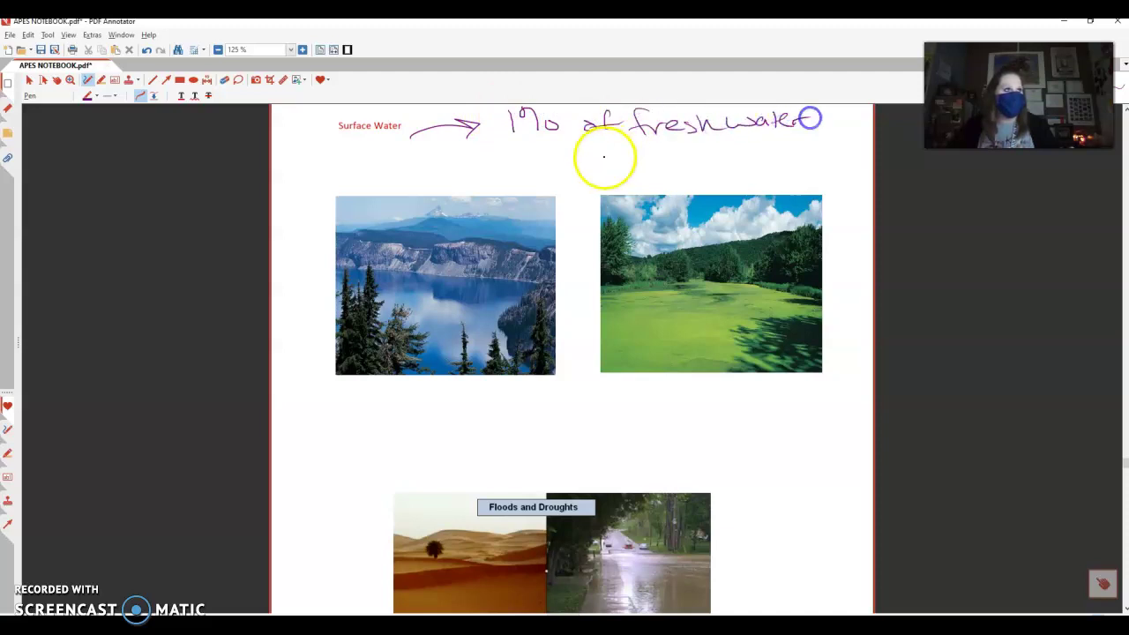
{"action": "mouse_move", "coordinate": [587, 152]}
{"action": "left_mouse_down"}
{"action": "mouse_move", "coordinate": [585, 166]}
{"action": "mouse_move", "coordinate": [603, 168]}
{"action": "mouse_move", "coordinate": [705, 154]}
{"action": "left_mouse_up"}
{"action": "mouse_move", "coordinate": [716, 146]}
{"action": "left_mouse_down"}
{"action": "mouse_move", "coordinate": [707, 157]}
{"action": "mouse_move", "coordinate": [858, 147]}
{"action": "left_mouse_up"}
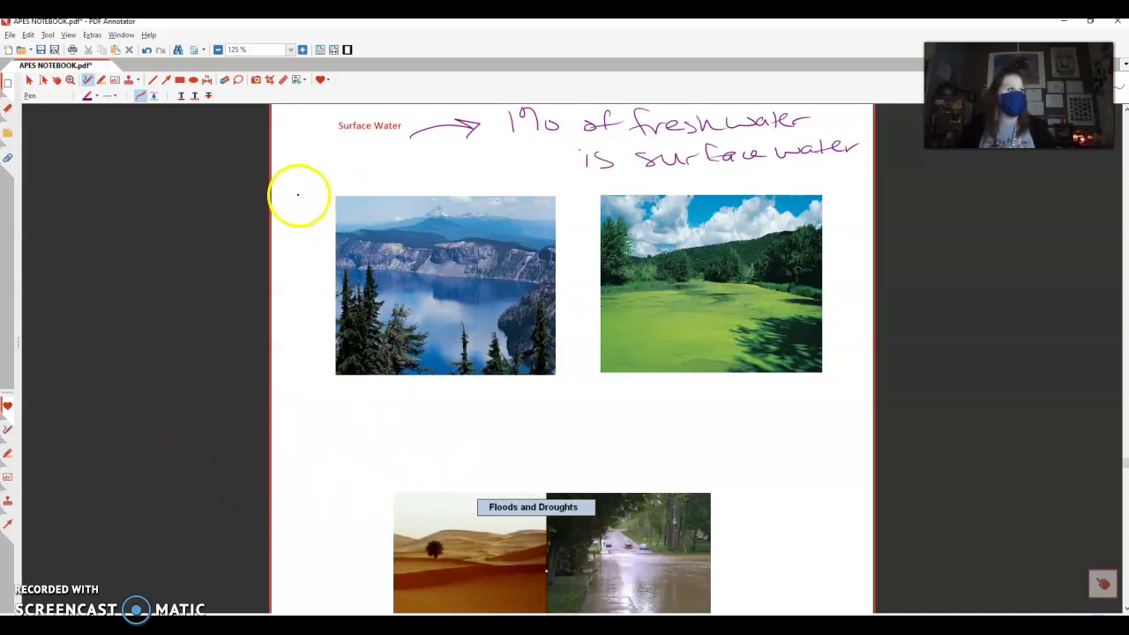
{"action": "mouse_move", "coordinate": [283, 191]}
{"action": "left_mouse_down"}
{"action": "mouse_move", "coordinate": [285, 208]}
{"action": "mouse_move", "coordinate": [349, 187]}
{"action": "left_mouse_up"}
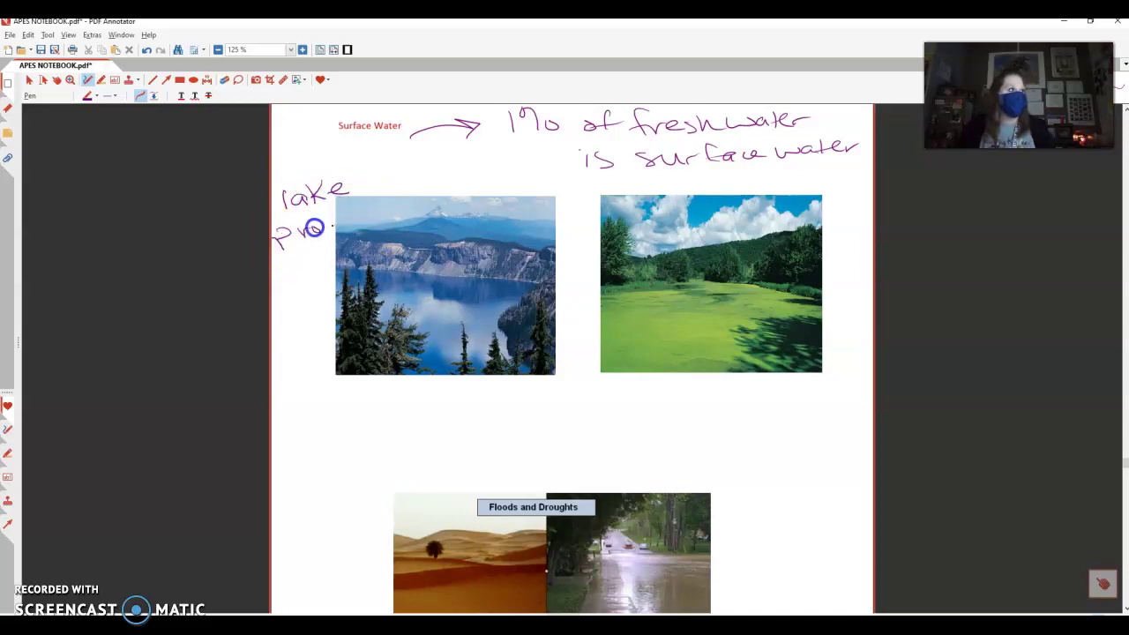
Finish 'lake productivity' beside the lake photo and circle the green algae-covered photo
{"action": "mouse_move", "coordinate": [315, 227]}
{"action": "left_mouse_down"}
{"action": "mouse_move", "coordinate": [423, 182]}
{"action": "mouse_move", "coordinate": [449, 212]}
{"action": "left_mouse_up"}
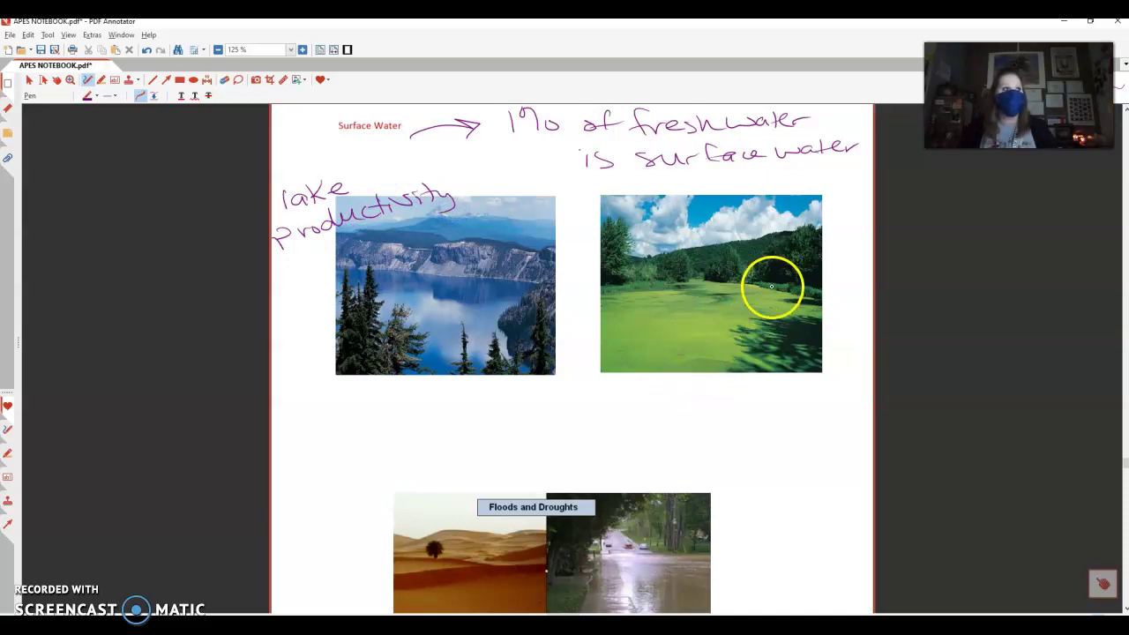
{"action": "left_click_drag", "start_coordinate": [754, 268], "coordinate": [689, 261]}
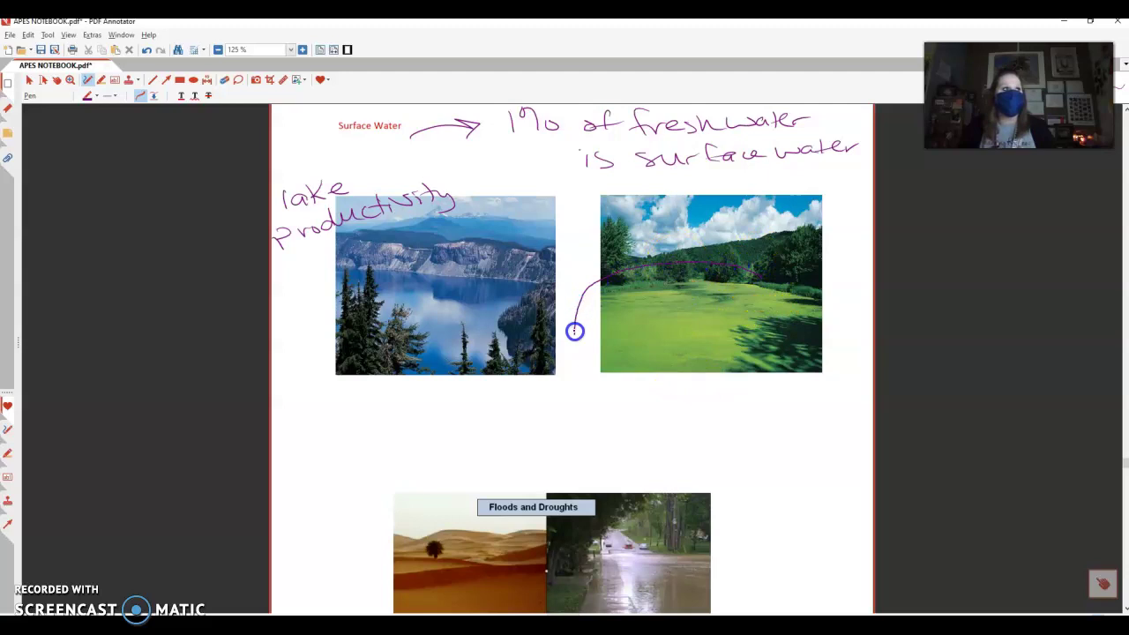
{"action": "mouse_move", "coordinate": [574, 331]}
{"action": "left_mouse_down"}
{"action": "mouse_move", "coordinate": [670, 398]}
{"action": "mouse_move", "coordinate": [797, 386]}
{"action": "mouse_move", "coordinate": [866, 327]}
{"action": "mouse_move", "coordinate": [758, 271]}
{"action": "left_mouse_up"}
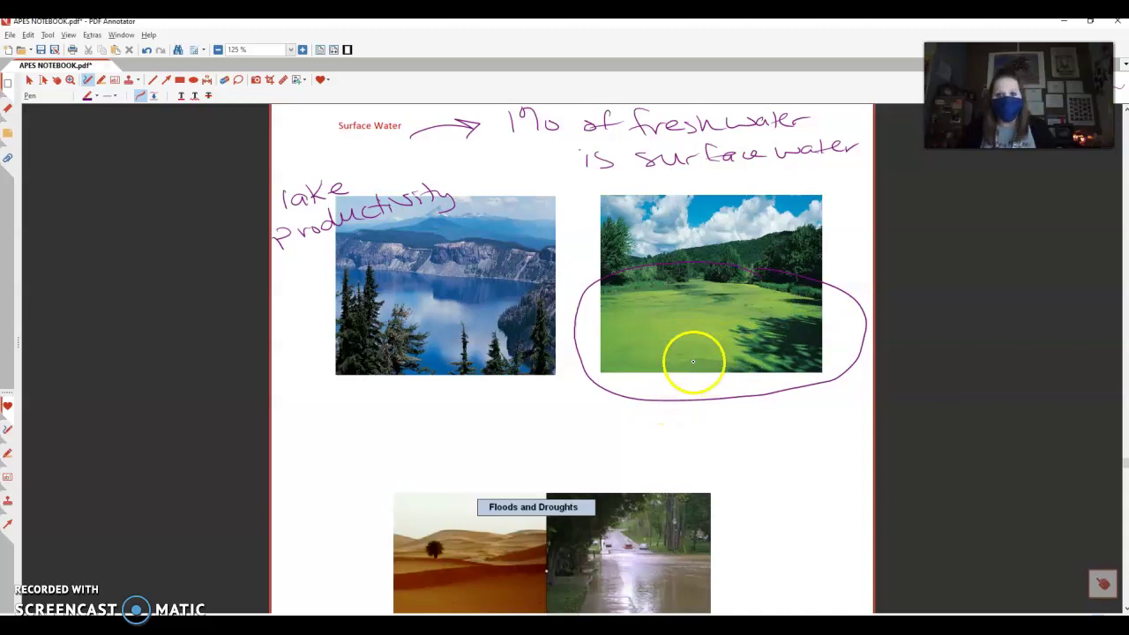
Write 'eutrophication - high levels of productivity due to runoff' under the circled photo
{"action": "mouse_move", "coordinate": [648, 392]}
{"action": "left_mouse_down"}
{"action": "mouse_move", "coordinate": [760, 392]}
{"action": "mouse_move", "coordinate": [805, 378]}
{"action": "mouse_move", "coordinate": [861, 388]}
{"action": "left_mouse_up"}
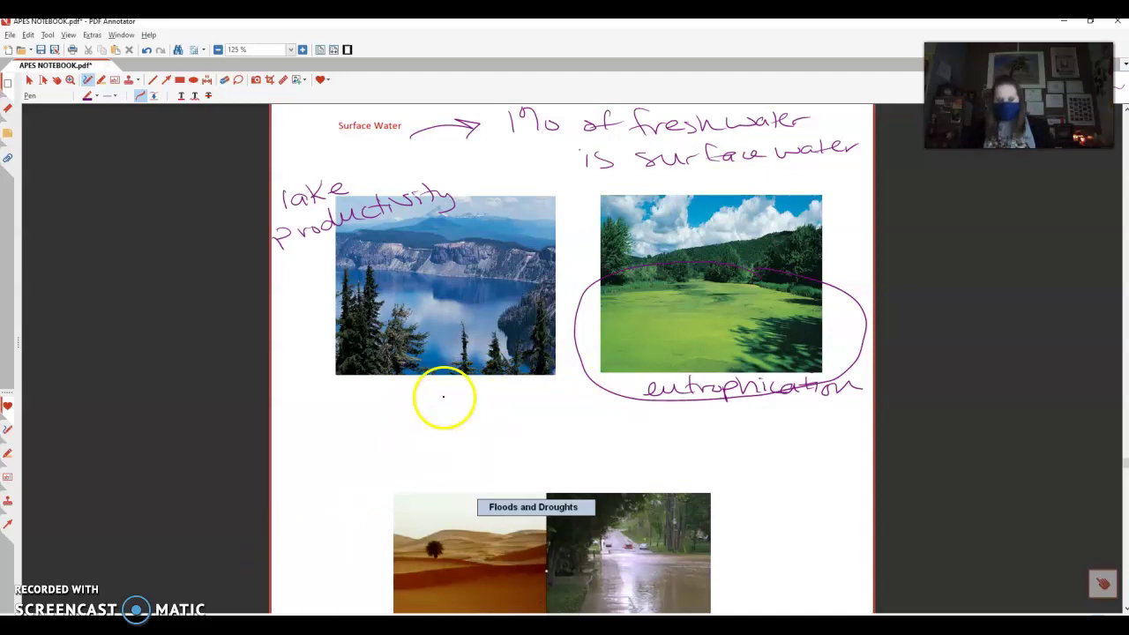
{"action": "left_click", "coordinate": [361, 425]}
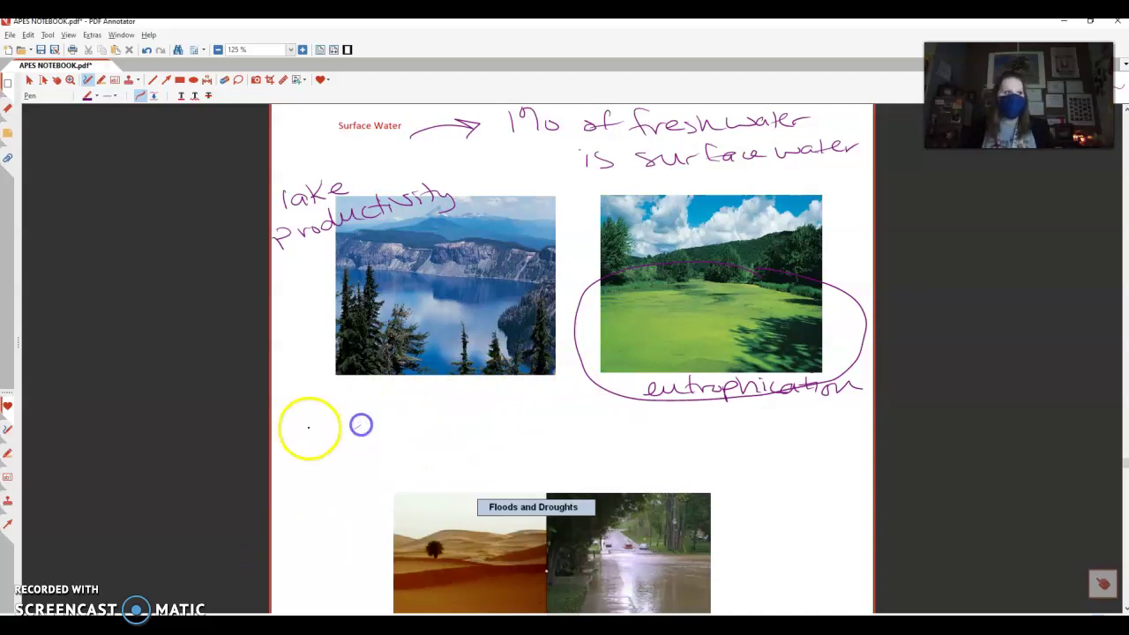
{"action": "left_click", "coordinate": [605, 425]}
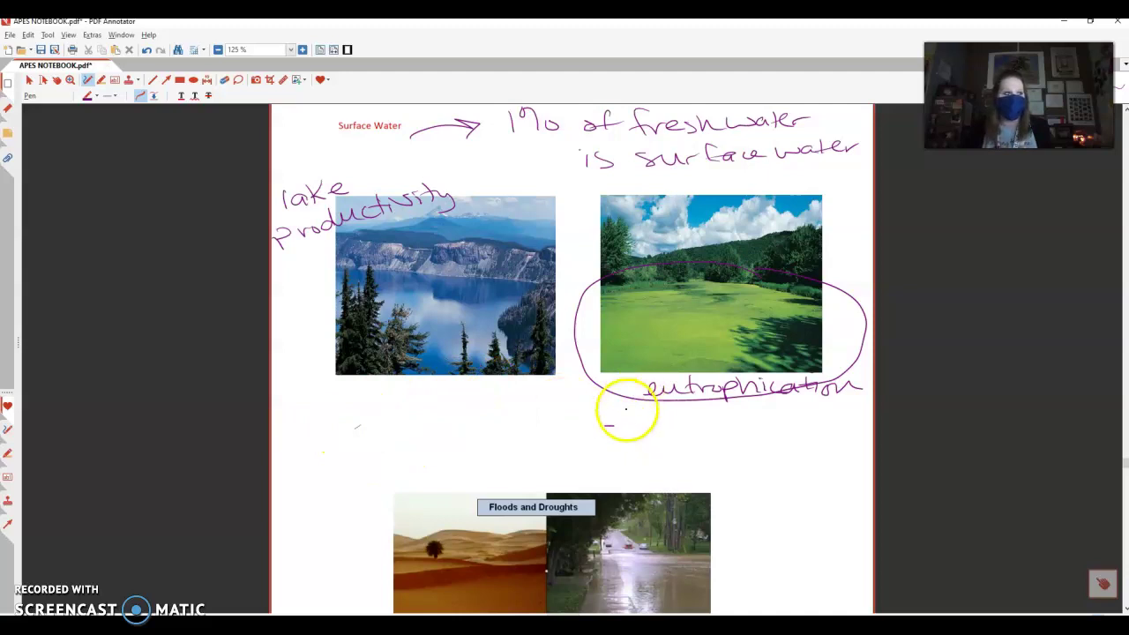
{"action": "mouse_move", "coordinate": [625, 408]}
{"action": "left_mouse_down"}
{"action": "mouse_move", "coordinate": [624, 432]}
{"action": "mouse_move", "coordinate": [641, 422]}
{"action": "mouse_move", "coordinate": [648, 441]}
{"action": "left_mouse_up"}
{"action": "mouse_move", "coordinate": [654, 428]}
{"action": "left_mouse_down"}
{"action": "mouse_move", "coordinate": [652, 439]}
{"action": "mouse_move", "coordinate": [703, 423]}
{"action": "mouse_move", "coordinate": [842, 421]}
{"action": "left_mouse_up"}
{"action": "mouse_move", "coordinate": [640, 454]}
{"action": "left_mouse_down"}
{"action": "mouse_move", "coordinate": [783, 446]}
{"action": "mouse_move", "coordinate": [799, 461]}
{"action": "left_mouse_up"}
{"action": "mouse_move", "coordinate": [633, 470]}
{"action": "left_mouse_down"}
{"action": "mouse_move", "coordinate": [625, 461]}
{"action": "mouse_move", "coordinate": [670, 477]}
{"action": "mouse_move", "coordinate": [853, 462]}
{"action": "mouse_move", "coordinate": [839, 467]}
{"action": "left_mouse_up"}
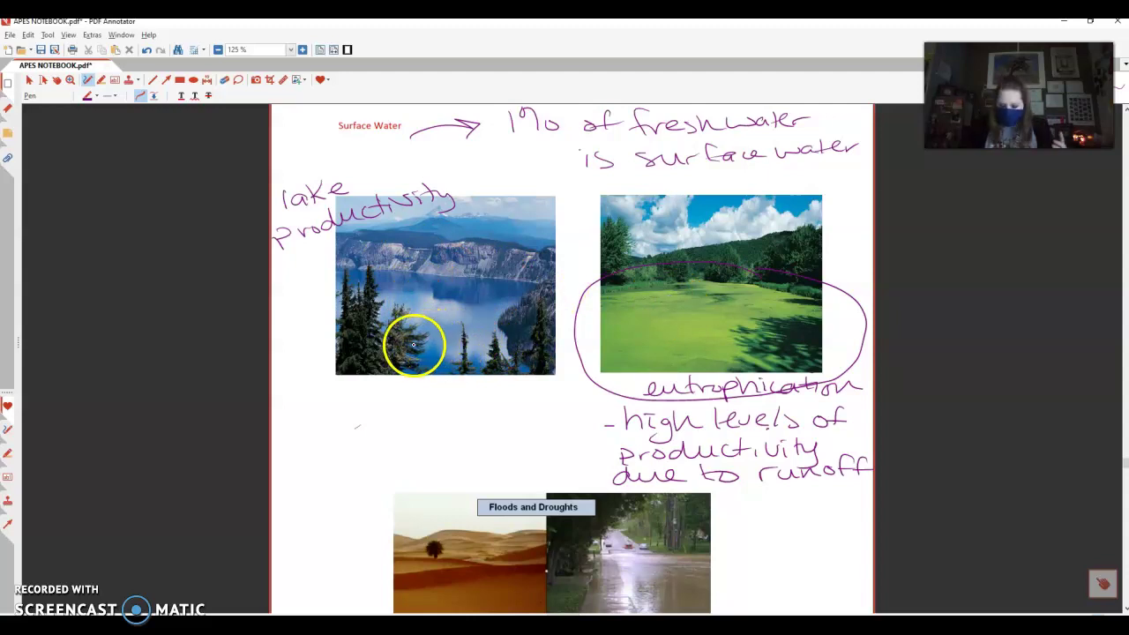
Write 'Oligotrophic - low amount of nutrients' beneath the clear lake photo
{"action": "mouse_move", "coordinate": [376, 386]}
{"action": "left_mouse_down"}
{"action": "mouse_move", "coordinate": [497, 401]}
{"action": "mouse_move", "coordinate": [528, 389]}
{"action": "left_mouse_up"}
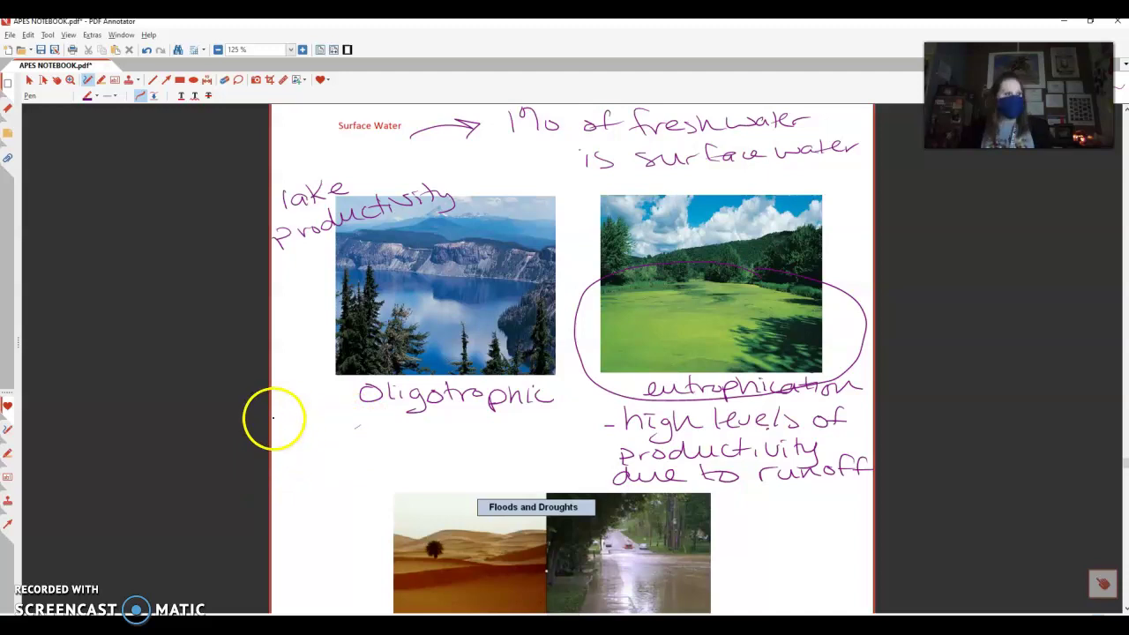
{"action": "left_click_drag", "start_coordinate": [325, 432], "coordinate": [528, 429]}
{"action": "mouse_move", "coordinate": [333, 458]}
{"action": "left_mouse_down"}
{"action": "mouse_move", "coordinate": [323, 461]}
{"action": "mouse_move", "coordinate": [408, 468]}
{"action": "mouse_move", "coordinate": [432, 450]}
{"action": "mouse_move", "coordinate": [532, 458]}
{"action": "left_mouse_up"}
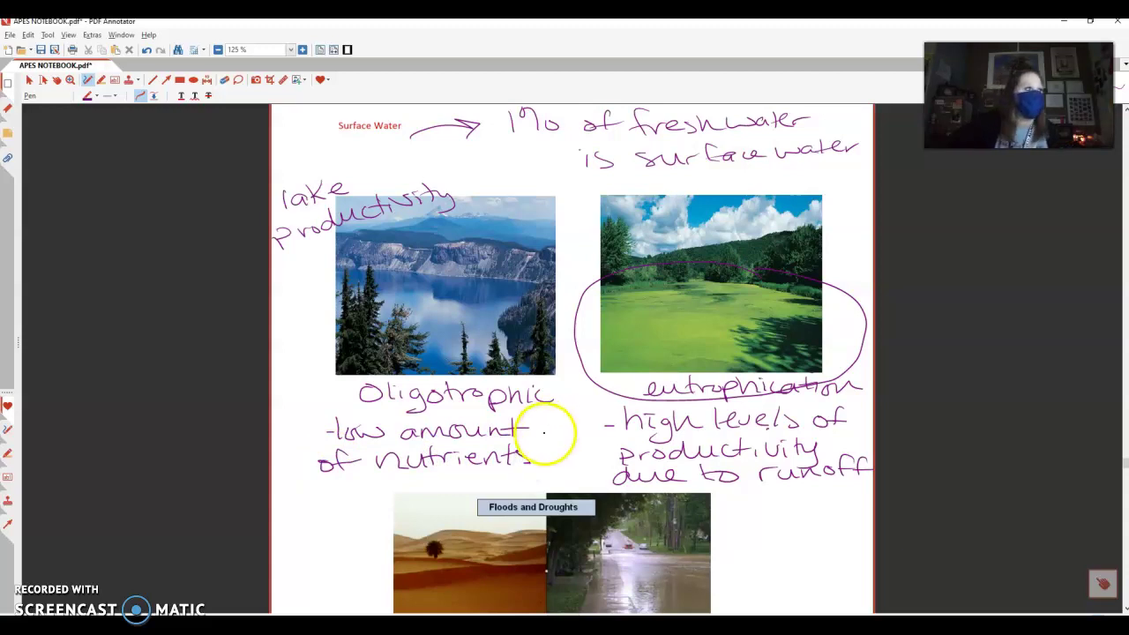
Scroll down to page 80's Floods and Droughts slide and its drought photo
{"action": "scroll", "coordinate": [517, 474], "scroll_direction": "down", "scroll_amount": 5}
{"action": "scroll", "coordinate": [517, 473], "scroll_direction": "down", "scroll_amount": 1}
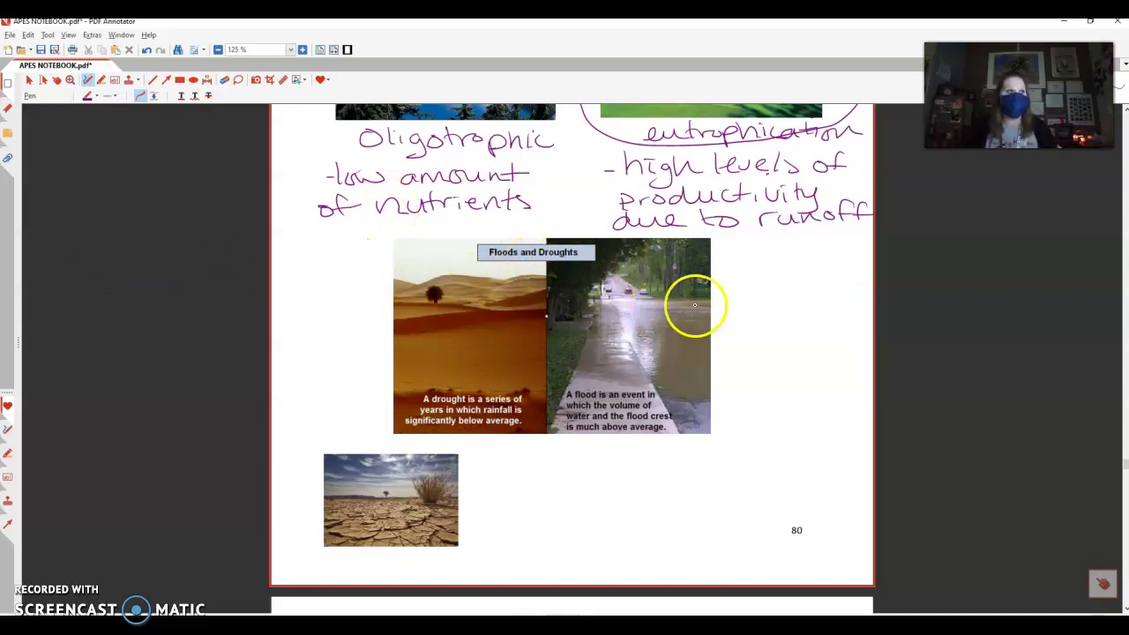
Handwrite 'caused by deforestation – destruction of wetlands – impermeable surfaces' beside the flood image
{"action": "left_click_drag", "start_coordinate": [728, 285], "coordinate": [845, 274]}
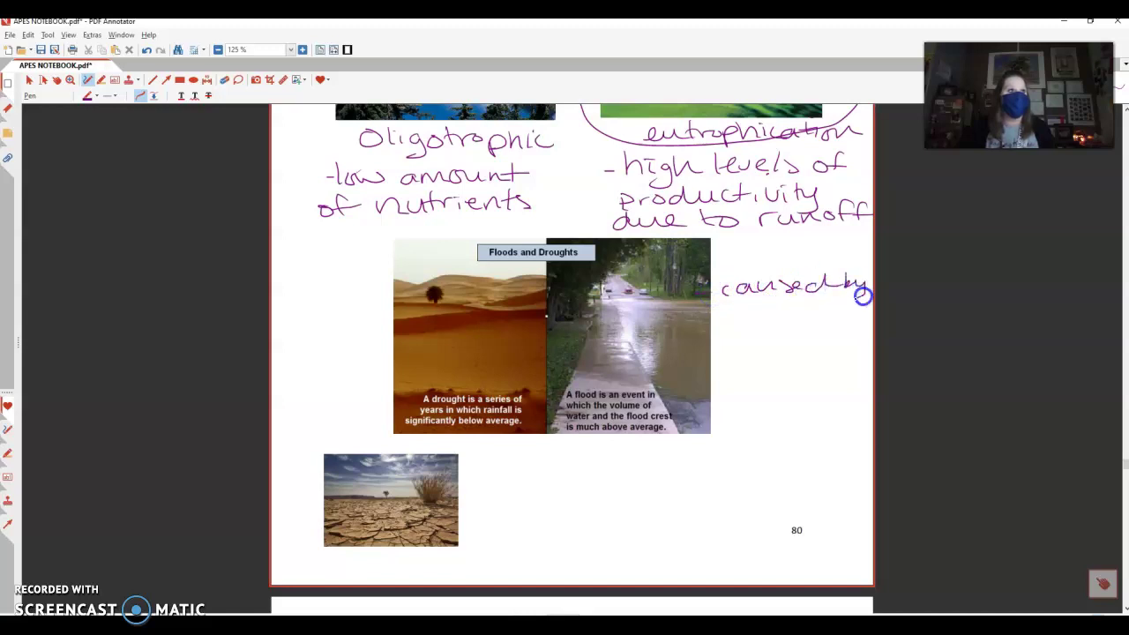
{"action": "mouse_move", "coordinate": [721, 318]}
{"action": "left_mouse_down"}
{"action": "mouse_move", "coordinate": [811, 317]}
{"action": "mouse_move", "coordinate": [826, 305]}
{"action": "mouse_move", "coordinate": [852, 315]}
{"action": "mouse_move", "coordinate": [804, 309]}
{"action": "mouse_move", "coordinate": [827, 306]}
{"action": "left_mouse_up"}
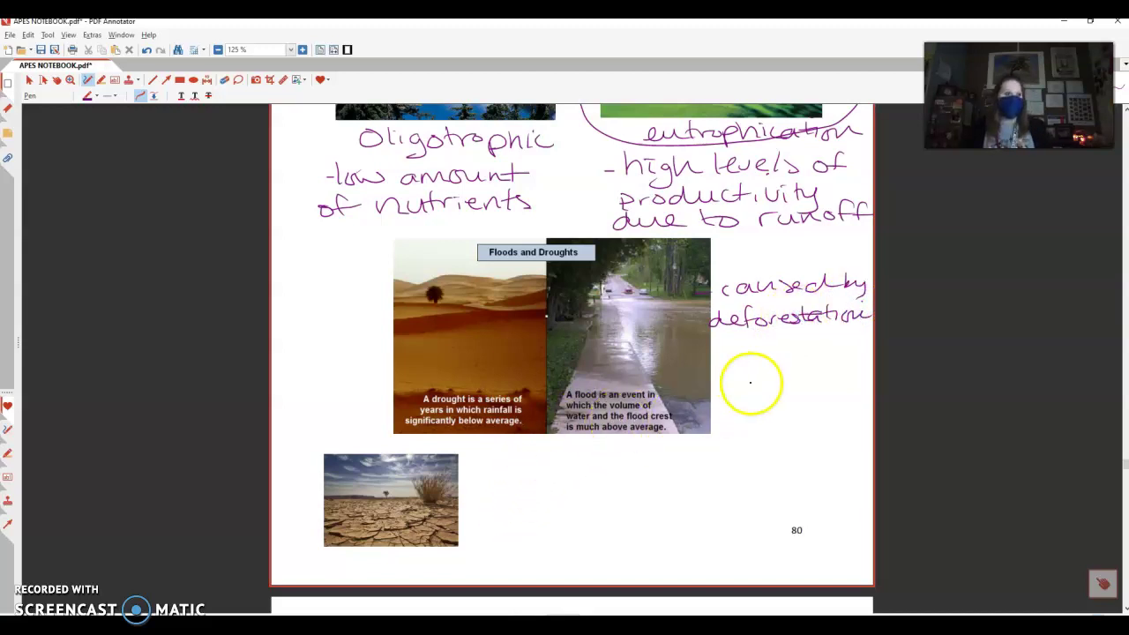
{"action": "mouse_move", "coordinate": [713, 359]}
{"action": "left_mouse_down"}
{"action": "mouse_move", "coordinate": [834, 347]}
{"action": "mouse_move", "coordinate": [860, 357]}
{"action": "left_mouse_up"}
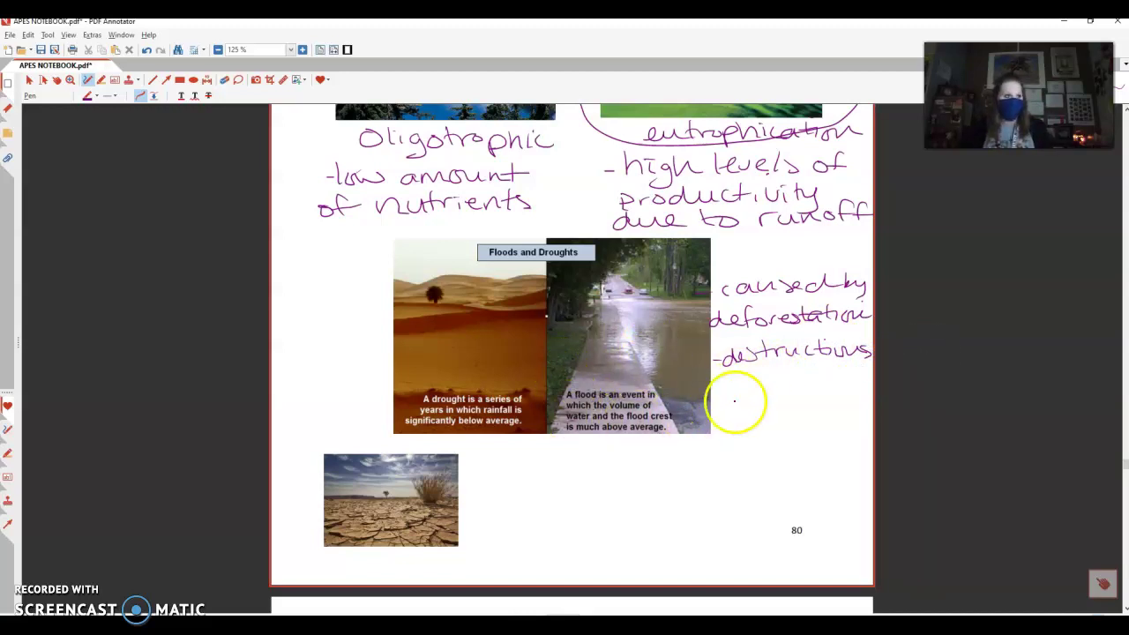
{"action": "left_click_drag", "start_coordinate": [741, 381], "coordinate": [747, 394]}
{"action": "mouse_move", "coordinate": [743, 385]}
{"action": "left_mouse_down"}
{"action": "mouse_move", "coordinate": [756, 382]}
{"action": "mouse_move", "coordinate": [760, 407]}
{"action": "mouse_move", "coordinate": [851, 399]}
{"action": "left_mouse_up"}
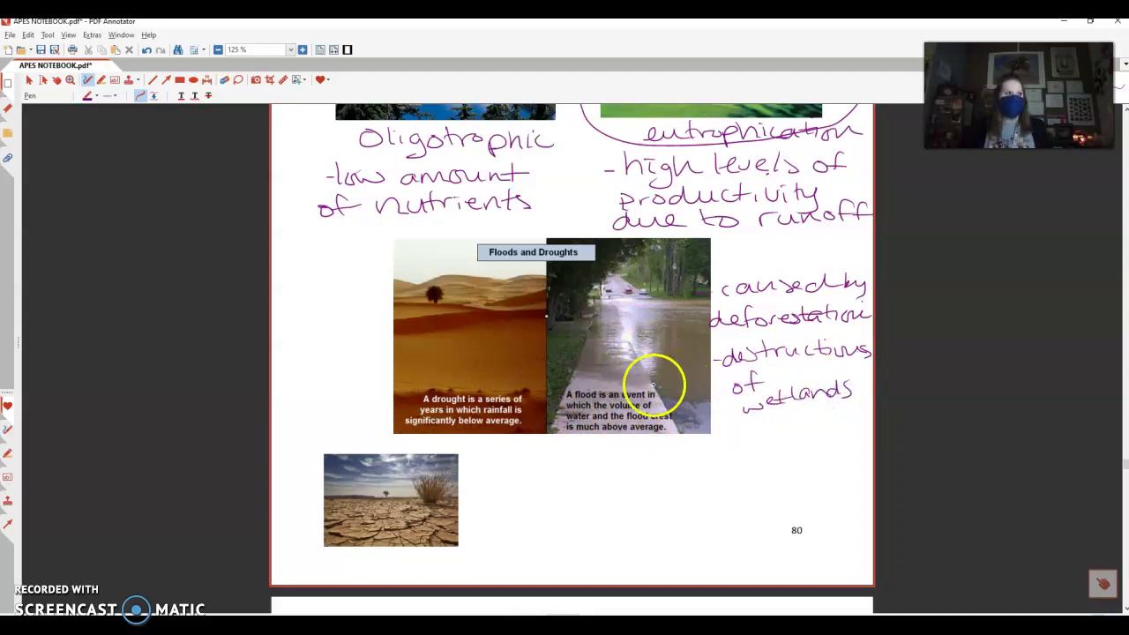
{"action": "mouse_move", "coordinate": [670, 432]}
{"action": "left_mouse_down"}
{"action": "mouse_move", "coordinate": [723, 453]}
{"action": "mouse_move", "coordinate": [861, 431]}
{"action": "left_mouse_up"}
{"action": "left_click_drag", "start_coordinate": [760, 460], "coordinate": [866, 458]}
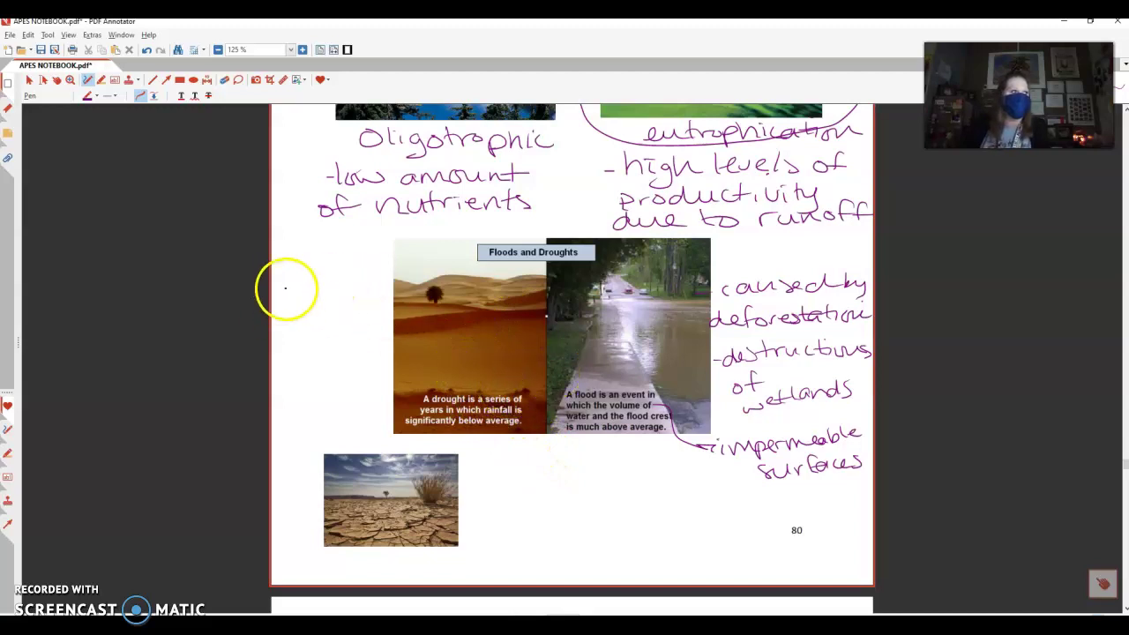
Handwrite '- Leads to soil erosion and expanding deserts' left of the drought photo
{"action": "left_click_drag", "start_coordinate": [281, 292], "coordinate": [289, 292]}
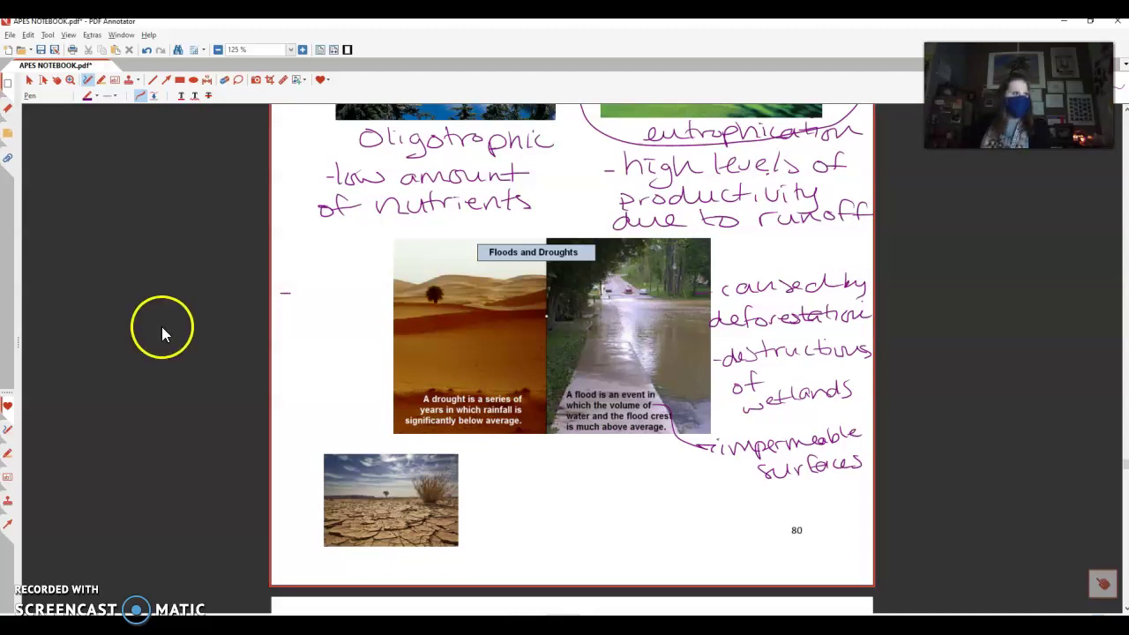
{"action": "mouse_move", "coordinate": [297, 279]}
{"action": "left_mouse_down"}
{"action": "mouse_move", "coordinate": [370, 279]}
{"action": "mouse_move", "coordinate": [378, 259]}
{"action": "mouse_move", "coordinate": [401, 270]}
{"action": "left_mouse_up"}
{"action": "left_click_drag", "start_coordinate": [285, 314], "coordinate": [374, 303]}
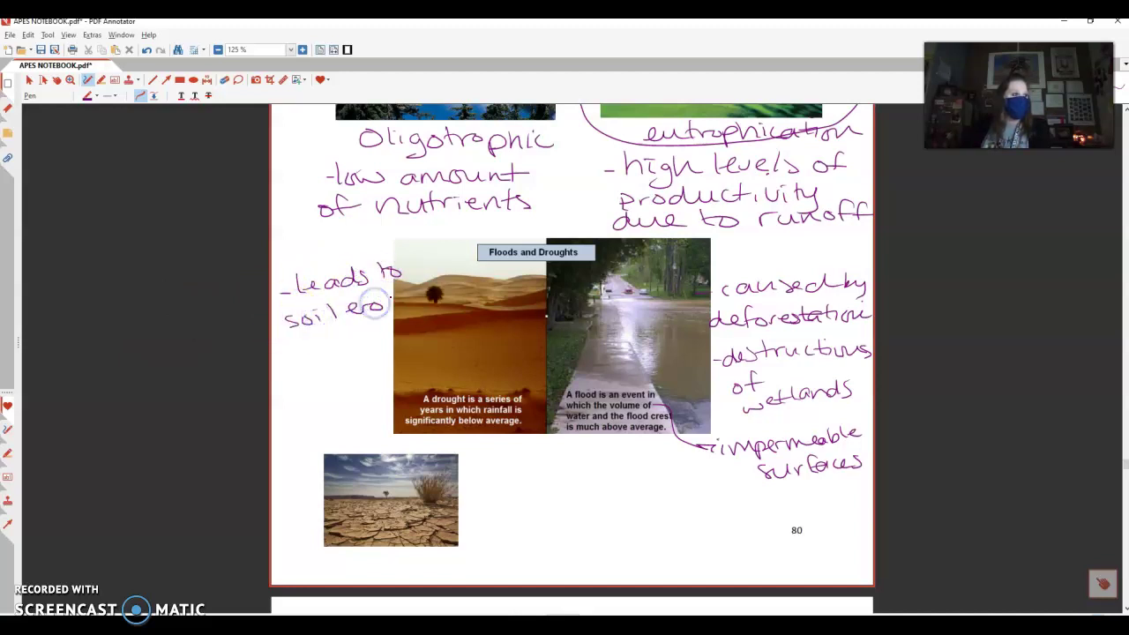
{"action": "left_click_drag", "start_coordinate": [285, 348], "coordinate": [385, 338]}
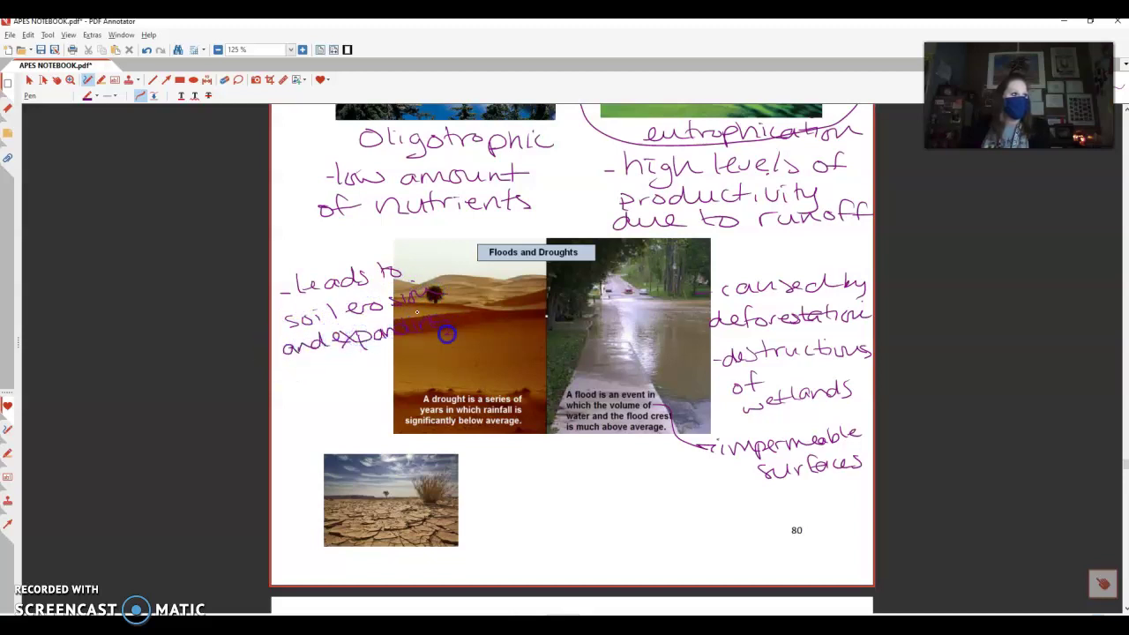
{"action": "left_click_drag", "start_coordinate": [297, 378], "coordinate": [385, 365]}
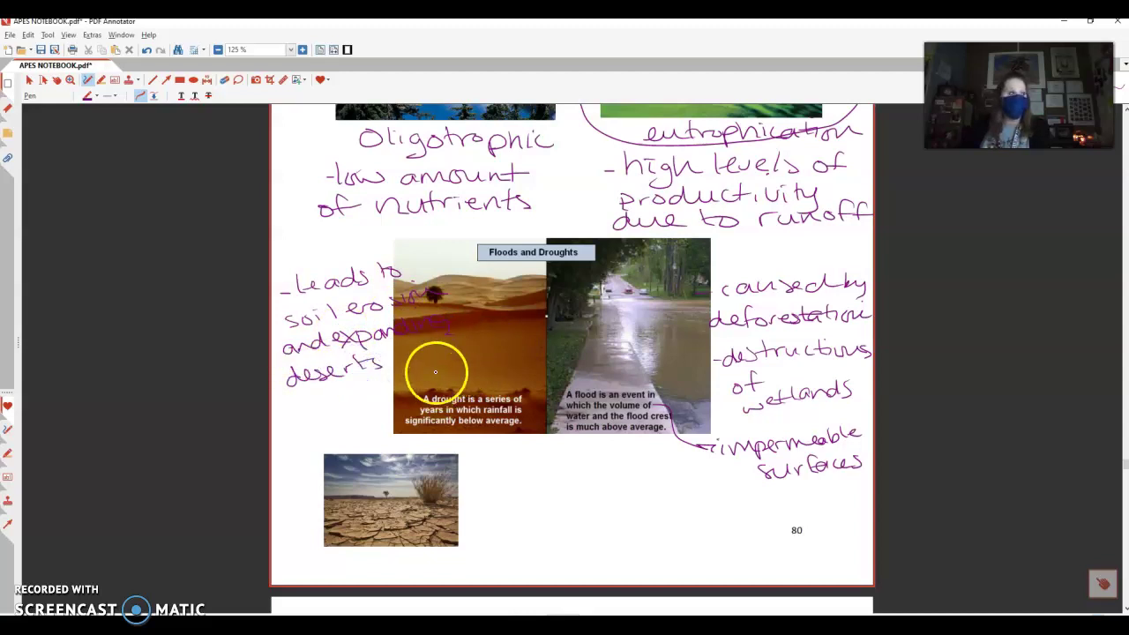
{"action": "left_click", "coordinate": [351, 365]}
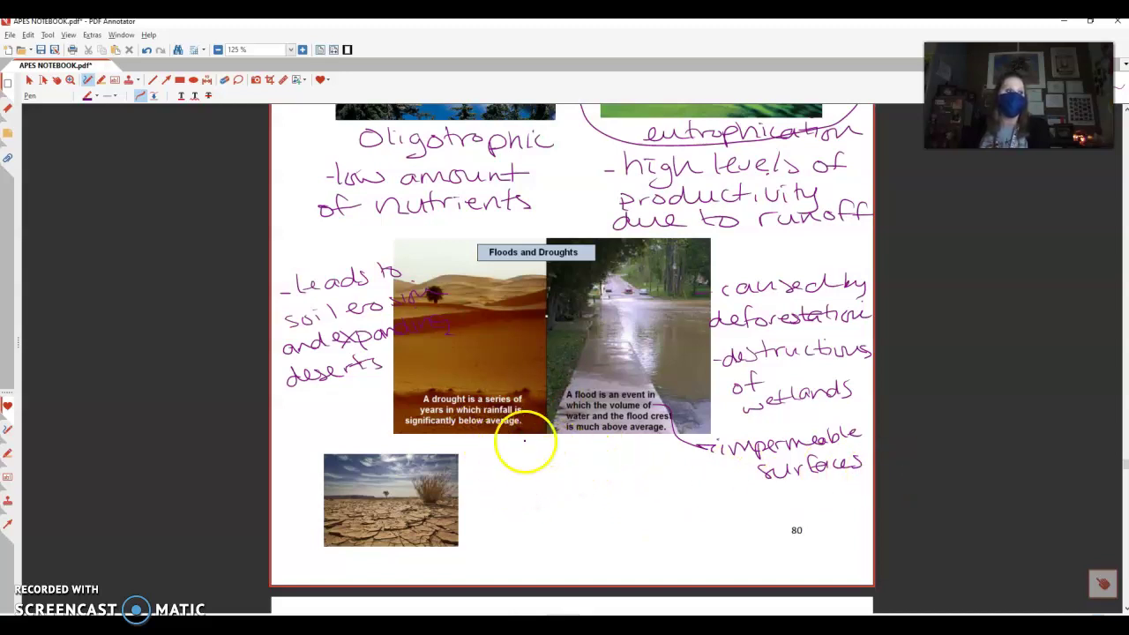
Draw a V below the two photos pointing to a handwritten 'climate change'
{"action": "mouse_move", "coordinate": [476, 435]}
{"action": "left_mouse_down"}
{"action": "mouse_move", "coordinate": [511, 468]}
{"action": "mouse_move", "coordinate": [564, 447]}
{"action": "left_mouse_up"}
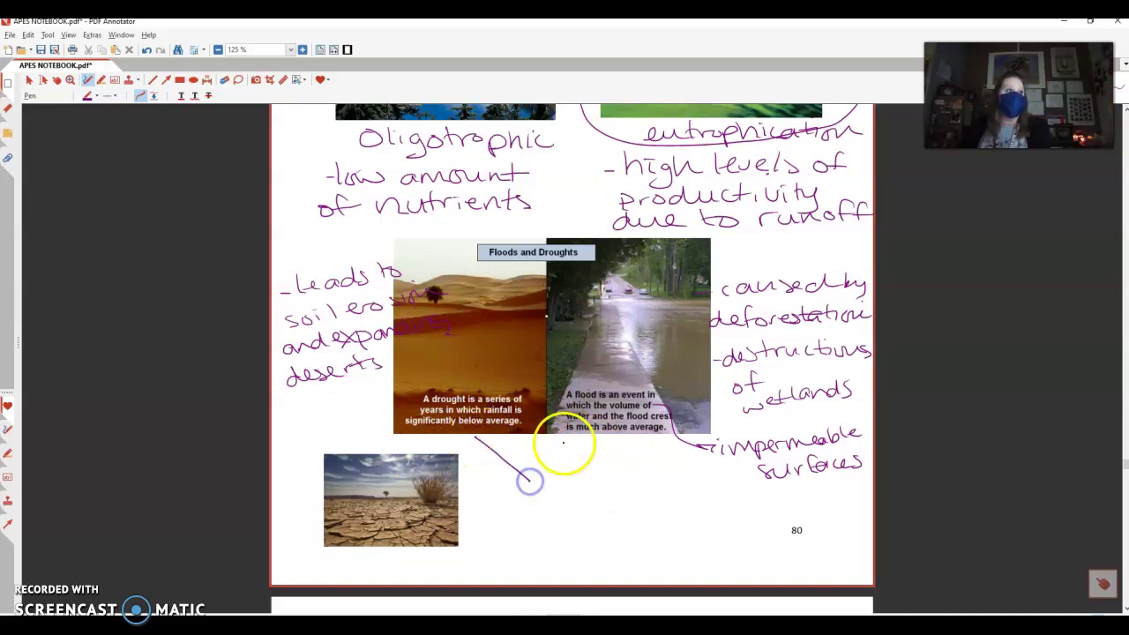
{"action": "mouse_move", "coordinate": [486, 502]}
{"action": "left_mouse_down"}
{"action": "mouse_move", "coordinate": [559, 491]}
{"action": "mouse_move", "coordinate": [585, 471]}
{"action": "mouse_move", "coordinate": [605, 483]}
{"action": "left_mouse_up"}
{"action": "left_click_drag", "start_coordinate": [525, 538], "coordinate": [656, 505]}
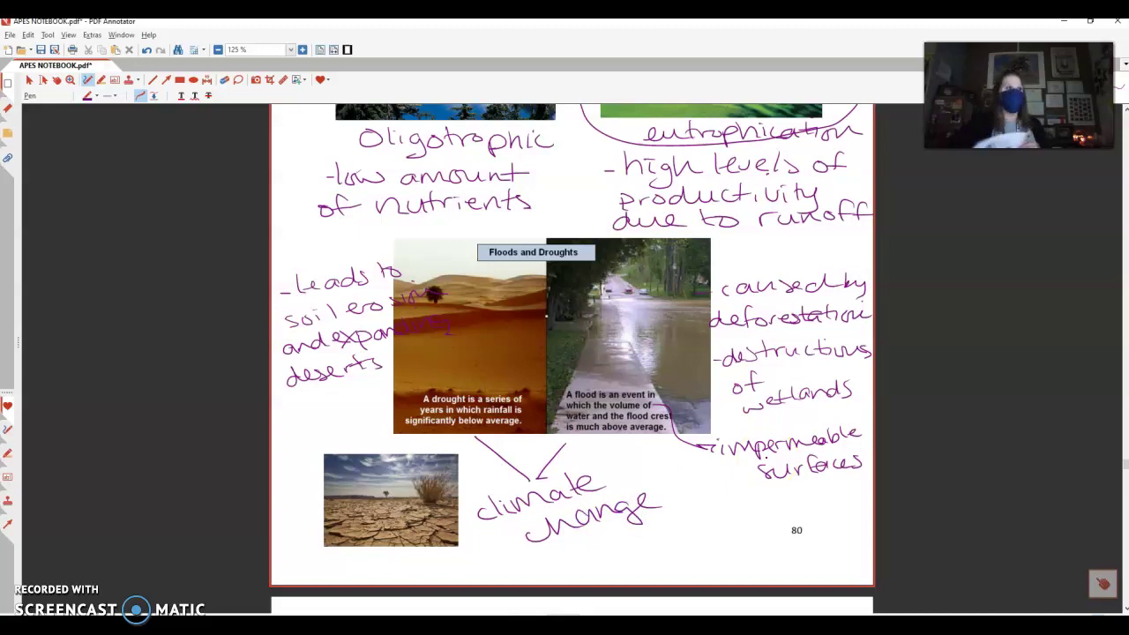
On the Altering the Availability of Water page, write 'levee – bank built on each side of a river → prevent flooding'
{"action": "scroll", "coordinate": [344, 491], "scroll_direction": "down", "scroll_amount": 2}
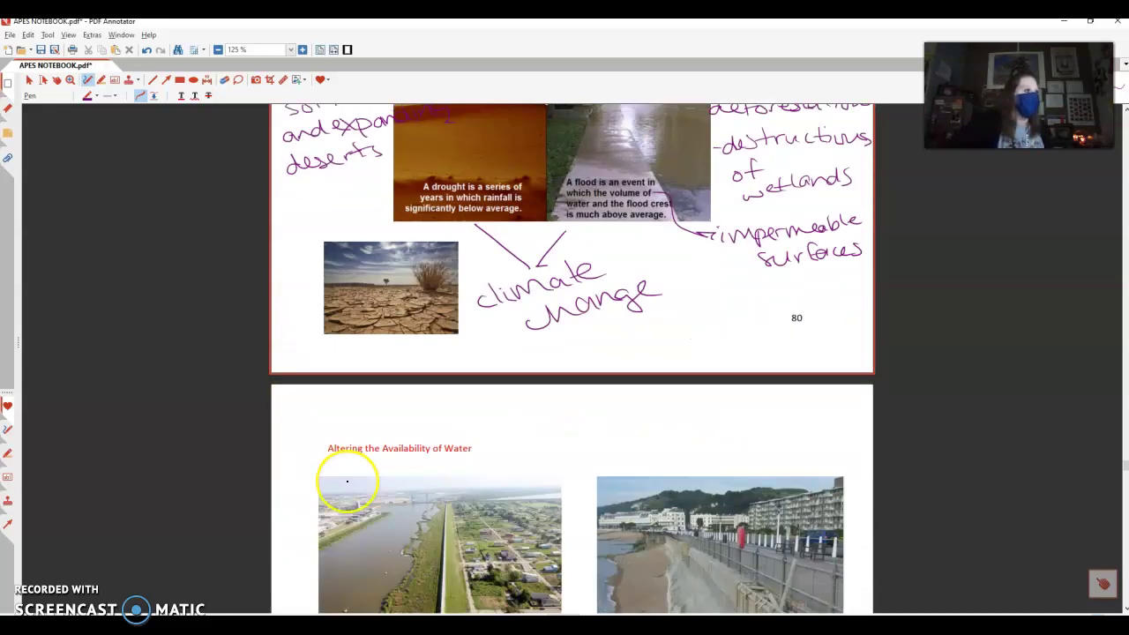
{"action": "scroll", "coordinate": [347, 481], "scroll_direction": "down", "scroll_amount": 3}
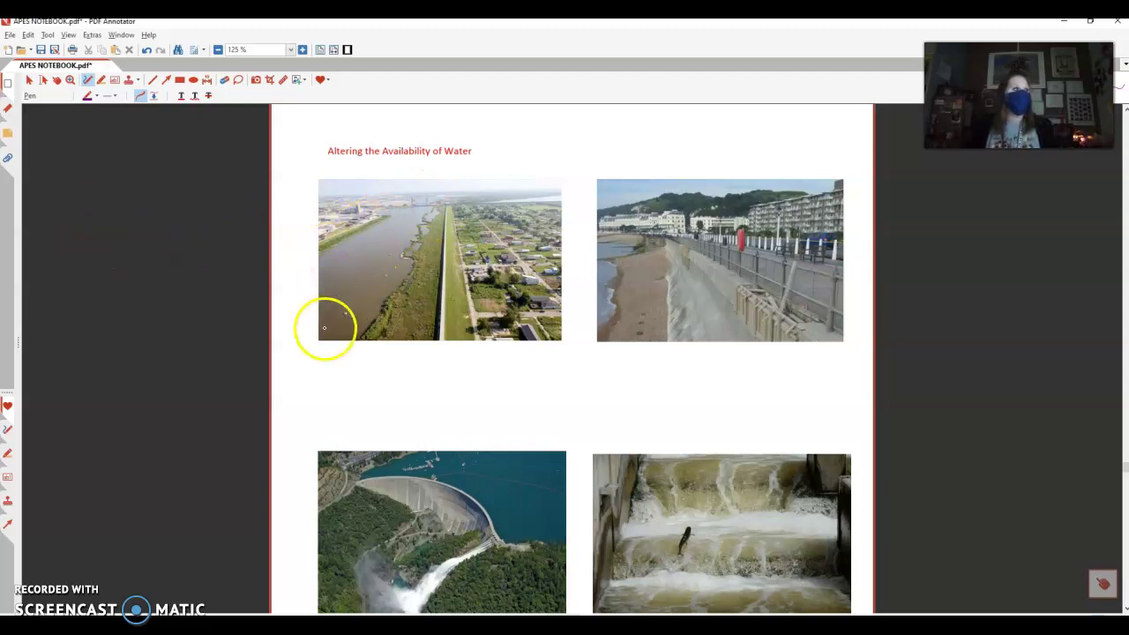
{"action": "mouse_move", "coordinate": [313, 350]}
{"action": "left_mouse_down"}
{"action": "mouse_move", "coordinate": [312, 363]}
{"action": "mouse_move", "coordinate": [385, 357]}
{"action": "left_mouse_up"}
{"action": "left_click_drag", "start_coordinate": [398, 358], "coordinate": [410, 358]}
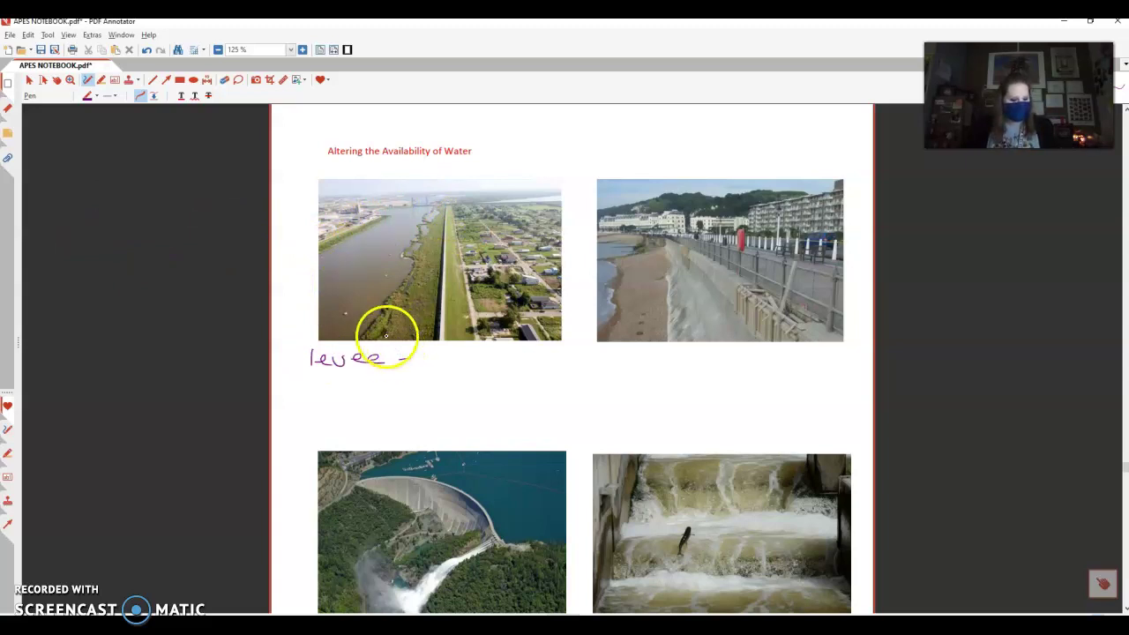
{"action": "mouse_move", "coordinate": [420, 349]}
{"action": "left_mouse_down"}
{"action": "mouse_move", "coordinate": [423, 361]}
{"action": "mouse_move", "coordinate": [554, 352]}
{"action": "left_mouse_up"}
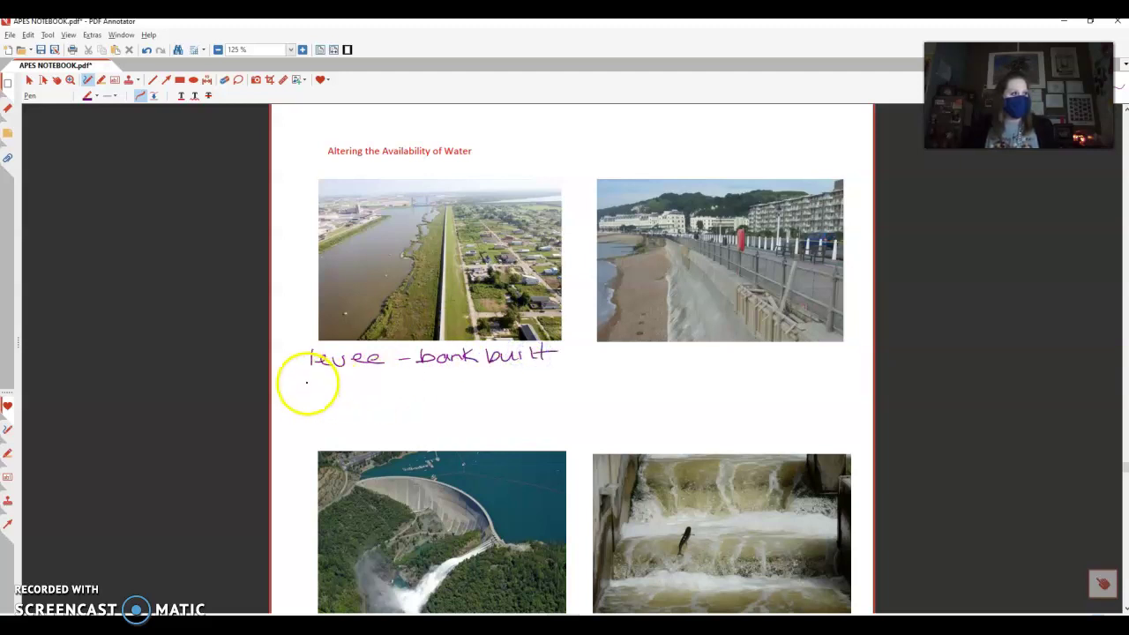
{"action": "left_click_drag", "start_coordinate": [306, 386], "coordinate": [528, 374]}
{"action": "left_click_drag", "start_coordinate": [307, 414], "coordinate": [451, 405]}
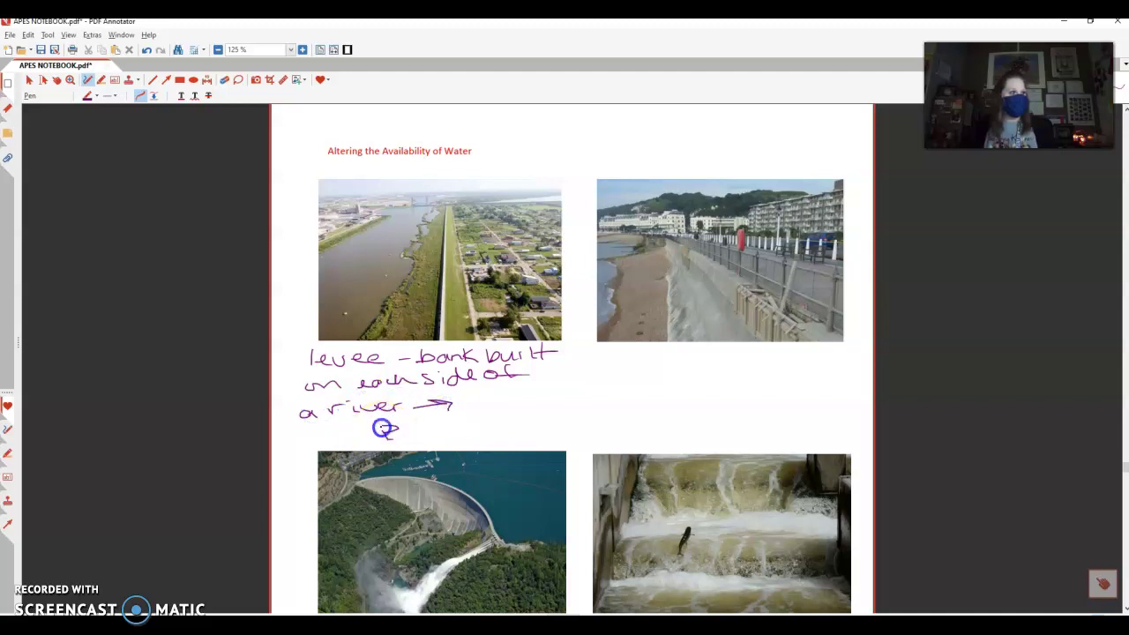
{"action": "mouse_move", "coordinate": [385, 428]}
{"action": "left_mouse_down"}
{"action": "mouse_move", "coordinate": [480, 412]}
{"action": "mouse_move", "coordinate": [495, 437]}
{"action": "mouse_move", "coordinate": [574, 406]}
{"action": "mouse_move", "coordinate": [583, 423]}
{"action": "left_mouse_up"}
{"action": "left_click", "coordinate": [552, 398]}
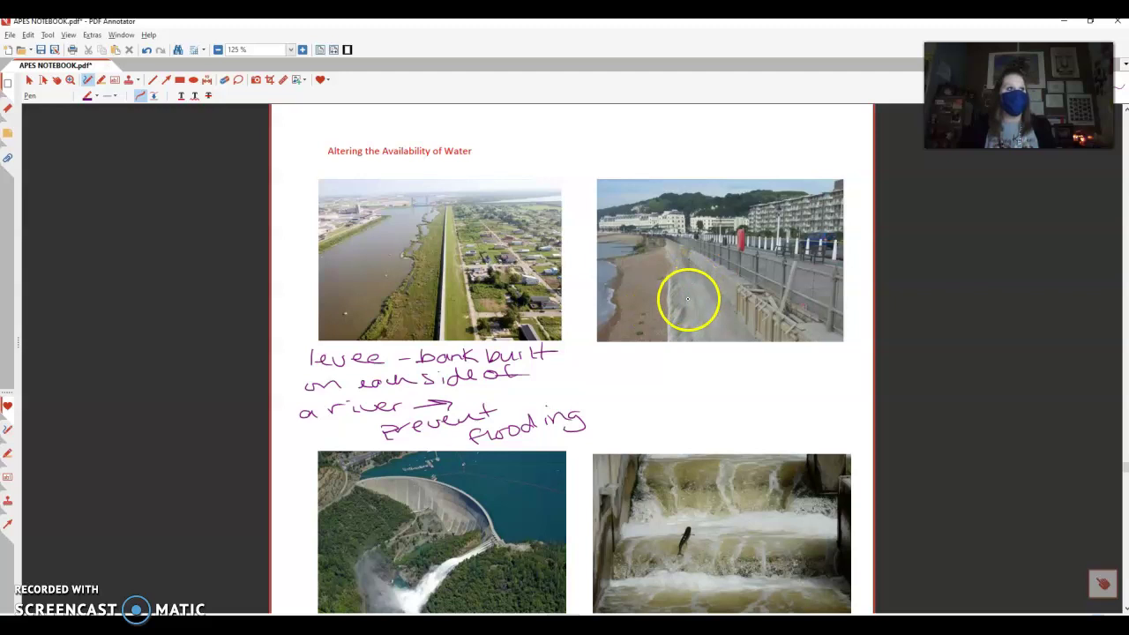
Draw an arrow at the seawall and write 'dike – prevent ocean water from flooding' below it
{"action": "left_click", "coordinate": [634, 315]}
{"action": "mouse_move", "coordinate": [634, 314]}
{"action": "left_mouse_down"}
{"action": "mouse_move", "coordinate": [697, 265]}
{"action": "mouse_move", "coordinate": [706, 276]}
{"action": "left_mouse_up"}
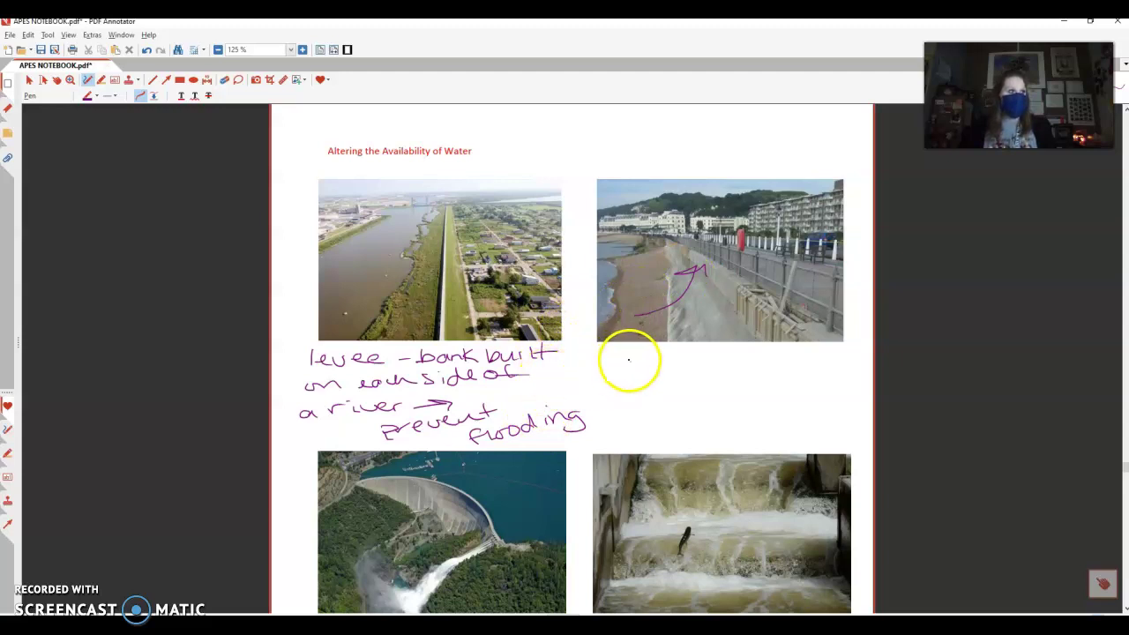
{"action": "left_click_drag", "start_coordinate": [629, 360], "coordinate": [685, 368]}
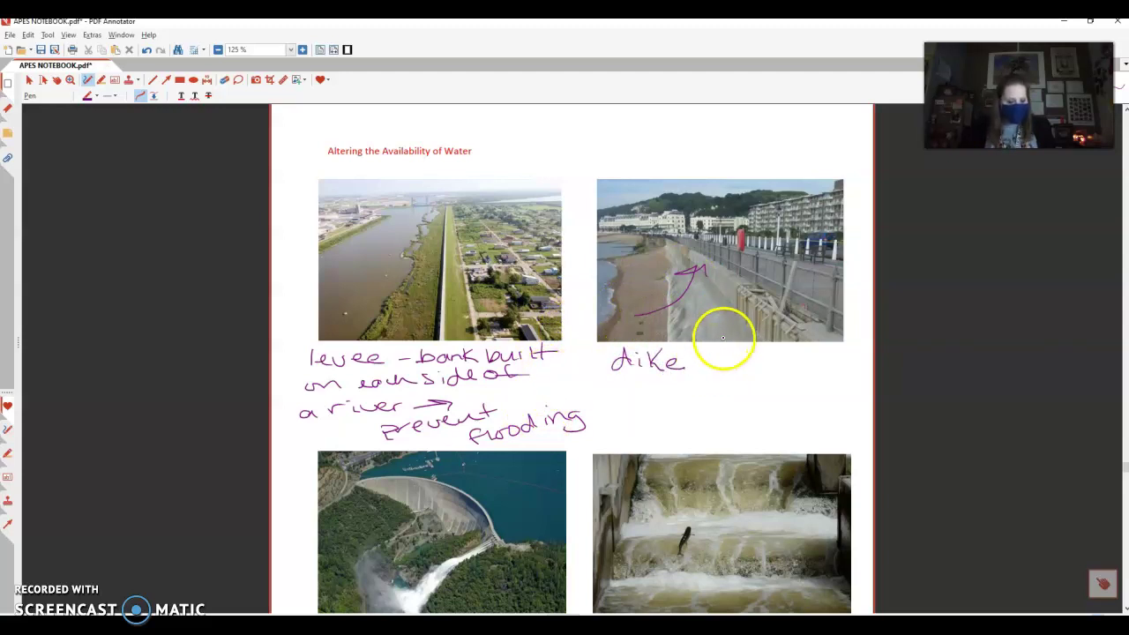
{"action": "left_click_drag", "start_coordinate": [703, 360], "coordinate": [733, 368]}
{"action": "left_click_drag", "start_coordinate": [734, 367], "coordinate": [836, 357]}
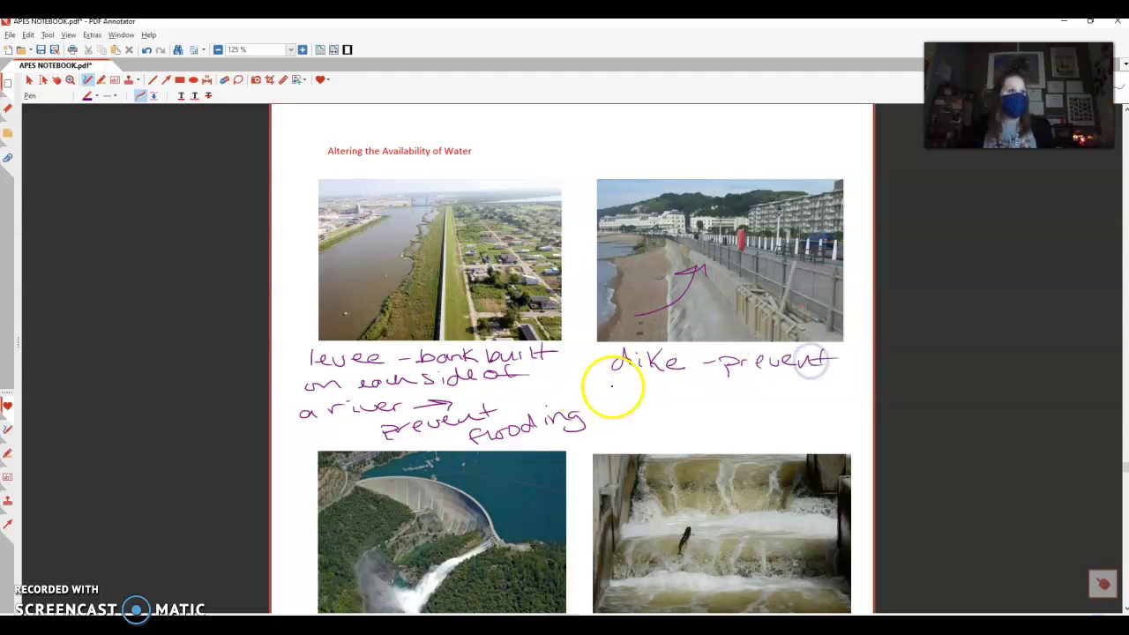
{"action": "mouse_move", "coordinate": [611, 388]}
{"action": "left_mouse_down"}
{"action": "mouse_move", "coordinate": [599, 388]}
{"action": "mouse_move", "coordinate": [882, 386]}
{"action": "left_mouse_up"}
{"action": "left_click_drag", "start_coordinate": [656, 412], "coordinate": [788, 423]}
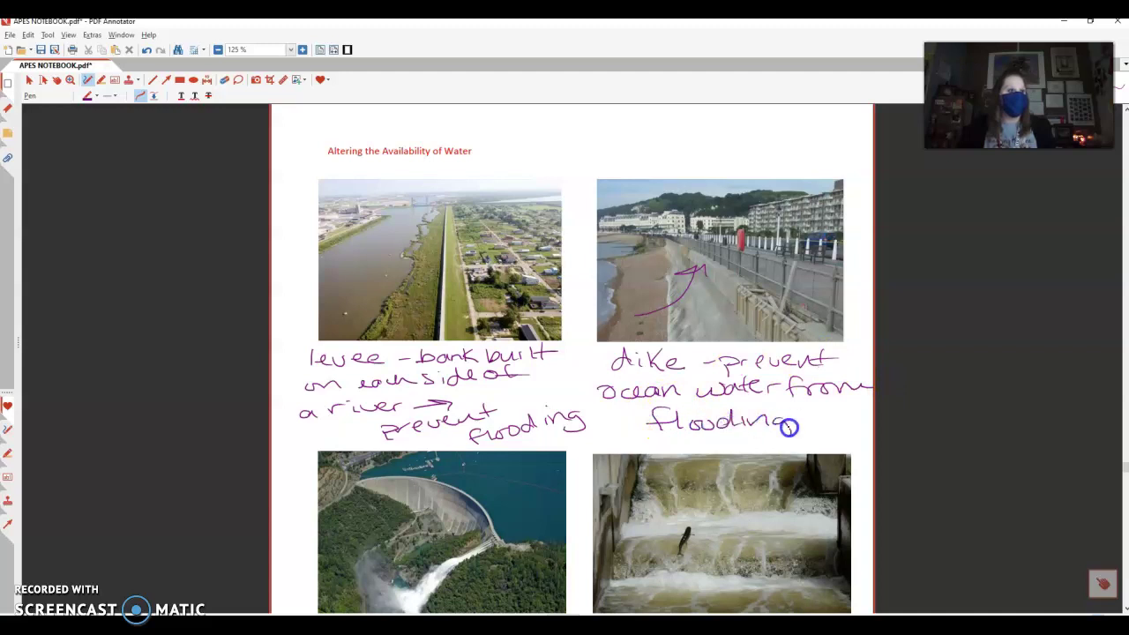
{"action": "left_click", "coordinate": [740, 405]}
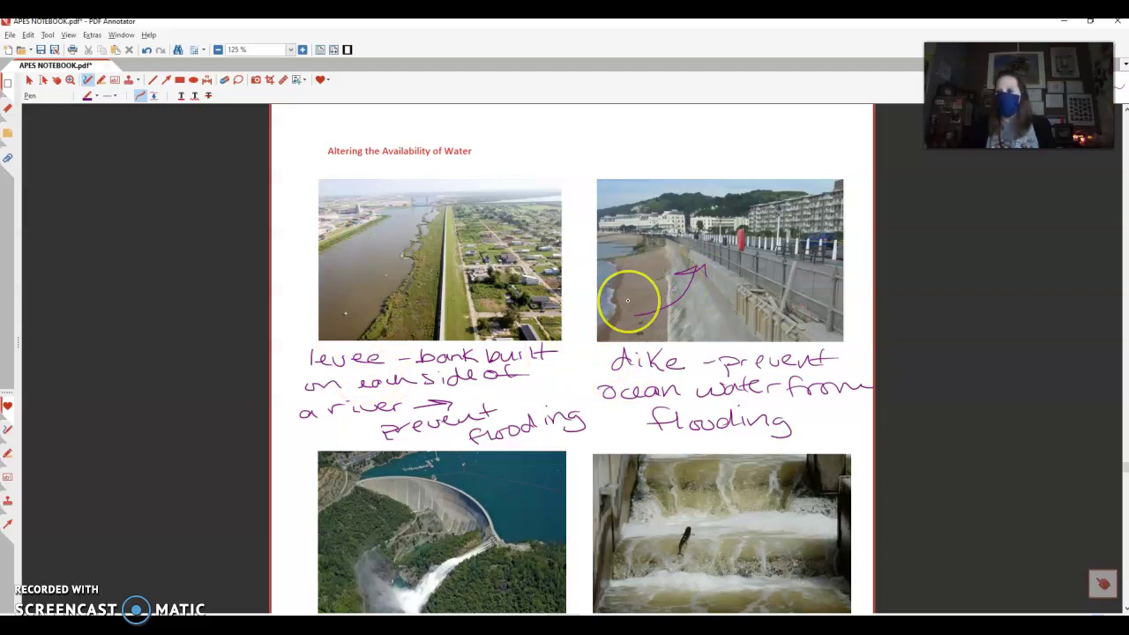
Scroll down slightly and write 'dams – control the flow of water' under the dam photo
{"action": "scroll", "coordinate": [626, 300], "scroll_direction": "down", "scroll_amount": 2}
{"action": "scroll", "coordinate": [622, 300], "scroll_direction": "down", "scroll_amount": 1}
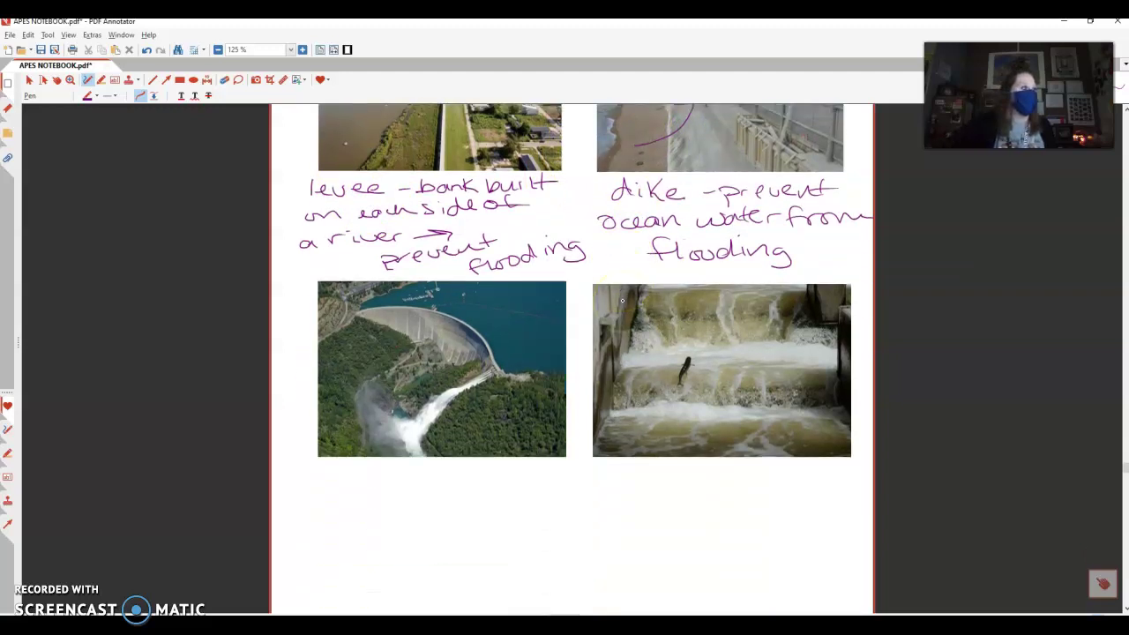
{"action": "scroll", "coordinate": [453, 353], "scroll_direction": "down", "scroll_amount": 1}
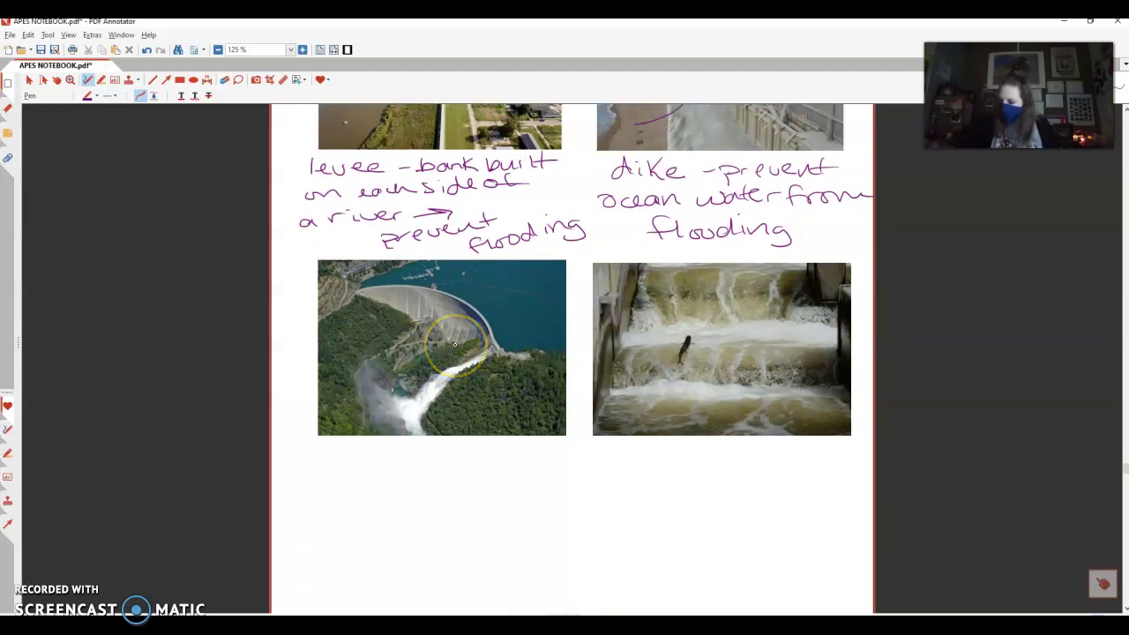
{"action": "mouse_move", "coordinate": [319, 457]}
{"action": "left_mouse_down"}
{"action": "mouse_move", "coordinate": [336, 469]}
{"action": "mouse_move", "coordinate": [415, 461]}
{"action": "left_mouse_up"}
{"action": "mouse_move", "coordinate": [440, 456]}
{"action": "left_mouse_down"}
{"action": "mouse_move", "coordinate": [477, 460]}
{"action": "mouse_move", "coordinate": [521, 441]}
{"action": "mouse_move", "coordinate": [526, 462]}
{"action": "left_mouse_up"}
{"action": "left_click_drag", "start_coordinate": [307, 501], "coordinate": [461, 484]}
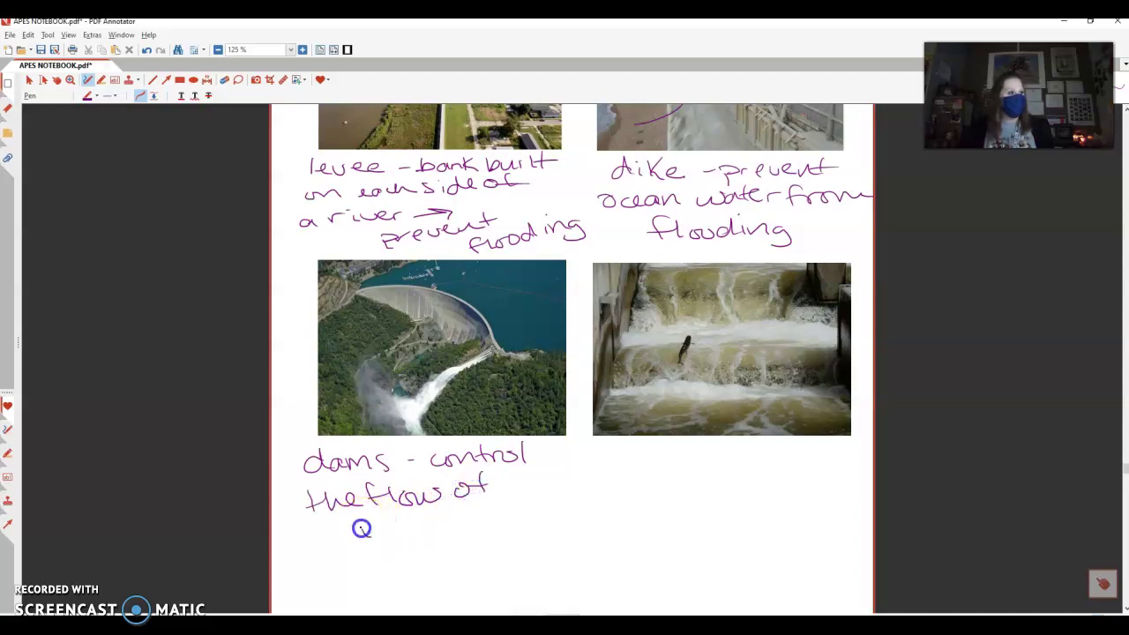
{"action": "left_click_drag", "start_coordinate": [361, 527], "coordinate": [457, 515]}
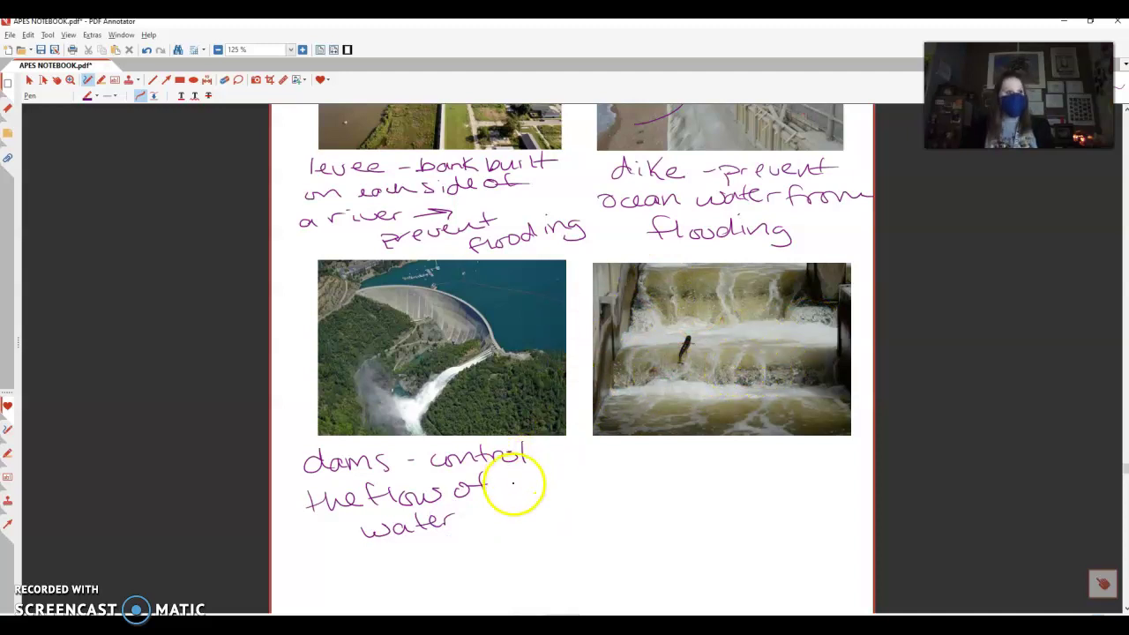
Write 'Fish ladder – built to help fish migrate' beneath the fish steps photo
{"action": "mouse_move", "coordinate": [615, 446]}
{"action": "left_mouse_down"}
{"action": "mouse_move", "coordinate": [597, 464]}
{"action": "mouse_move", "coordinate": [701, 465]}
{"action": "mouse_move", "coordinate": [728, 453]}
{"action": "mouse_move", "coordinate": [769, 466]}
{"action": "left_mouse_up"}
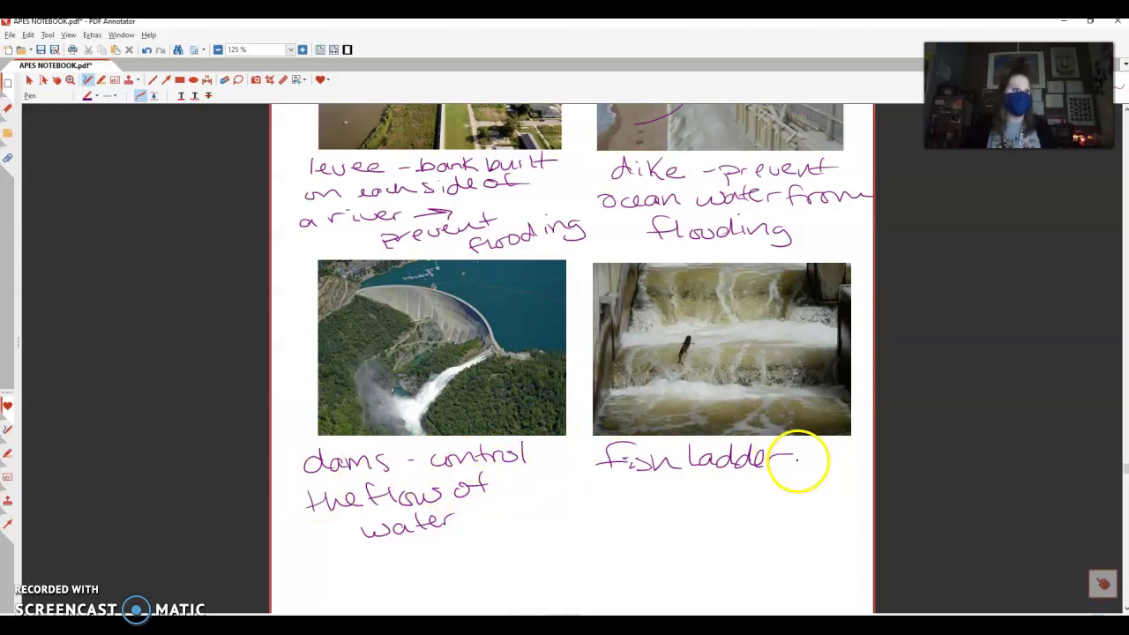
{"action": "mouse_move", "coordinate": [593, 486]}
{"action": "left_mouse_down"}
{"action": "mouse_move", "coordinate": [612, 506]}
{"action": "mouse_move", "coordinate": [711, 486]}
{"action": "mouse_move", "coordinate": [716, 495]}
{"action": "mouse_move", "coordinate": [808, 494]}
{"action": "mouse_move", "coordinate": [810, 504]}
{"action": "left_mouse_up"}
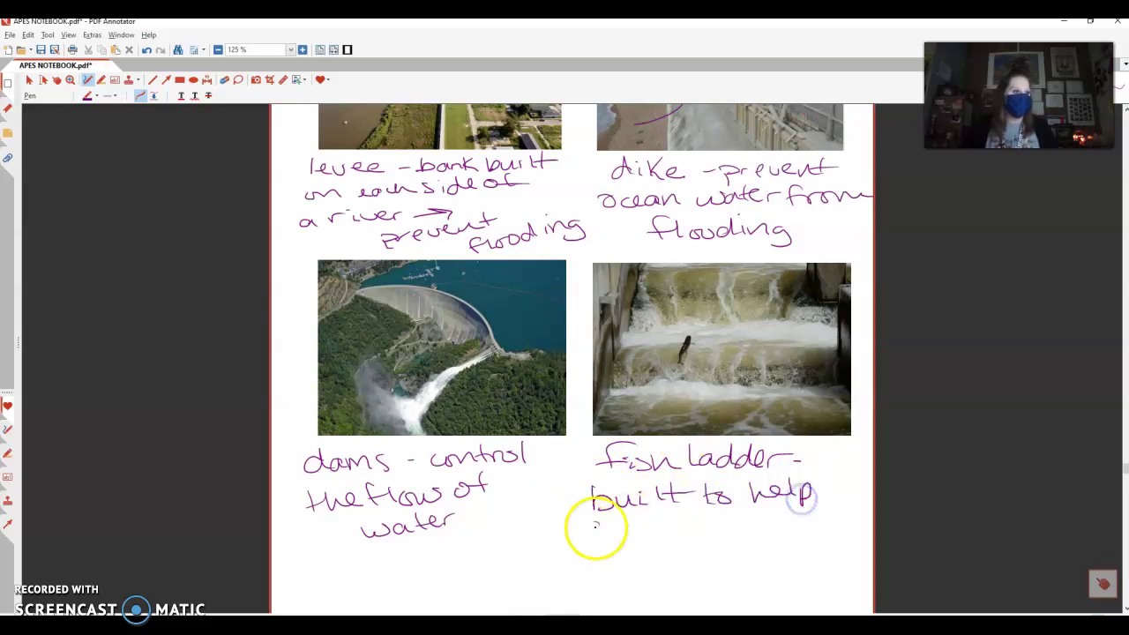
{"action": "mouse_move", "coordinate": [584, 528]}
{"action": "left_mouse_down"}
{"action": "mouse_move", "coordinate": [614, 542]}
{"action": "mouse_move", "coordinate": [829, 529]}
{"action": "left_mouse_up"}
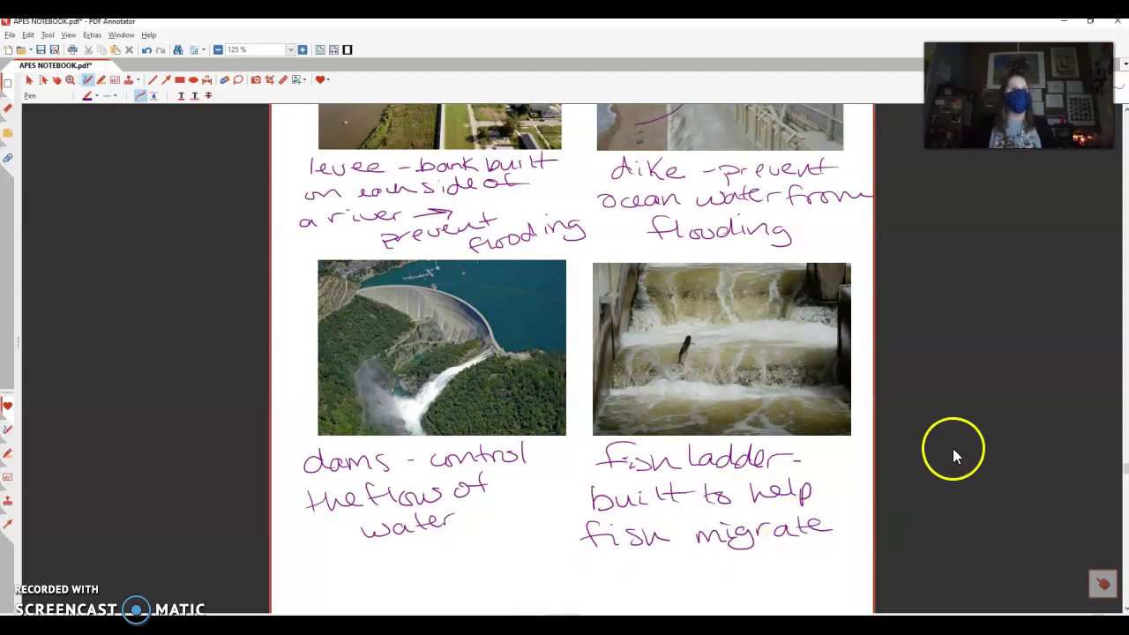